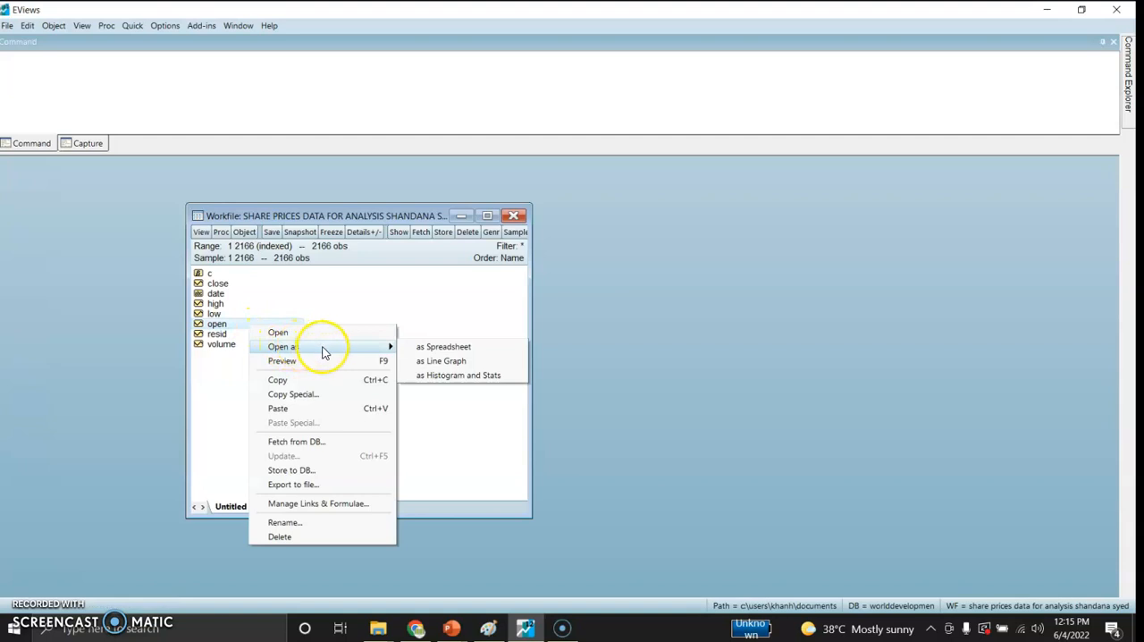
# Step: Open the open series as a spreadsheet and look through its observations down to the last date
pyautogui.click(435, 348)
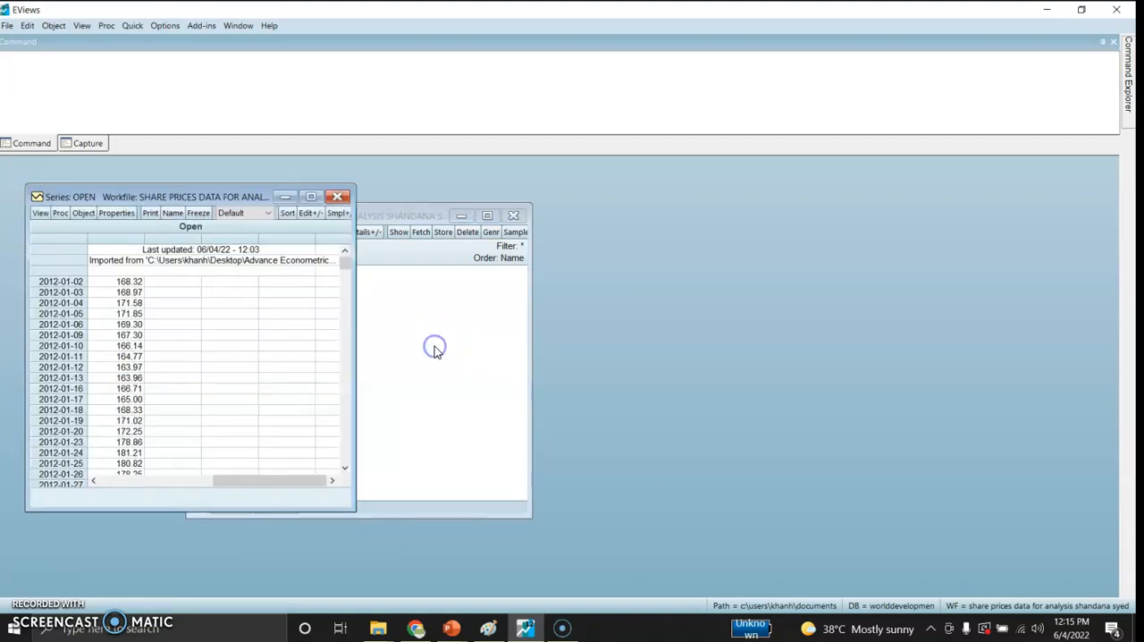
pyautogui.moveTo(248, 191); pyautogui.dragTo(501, 160)
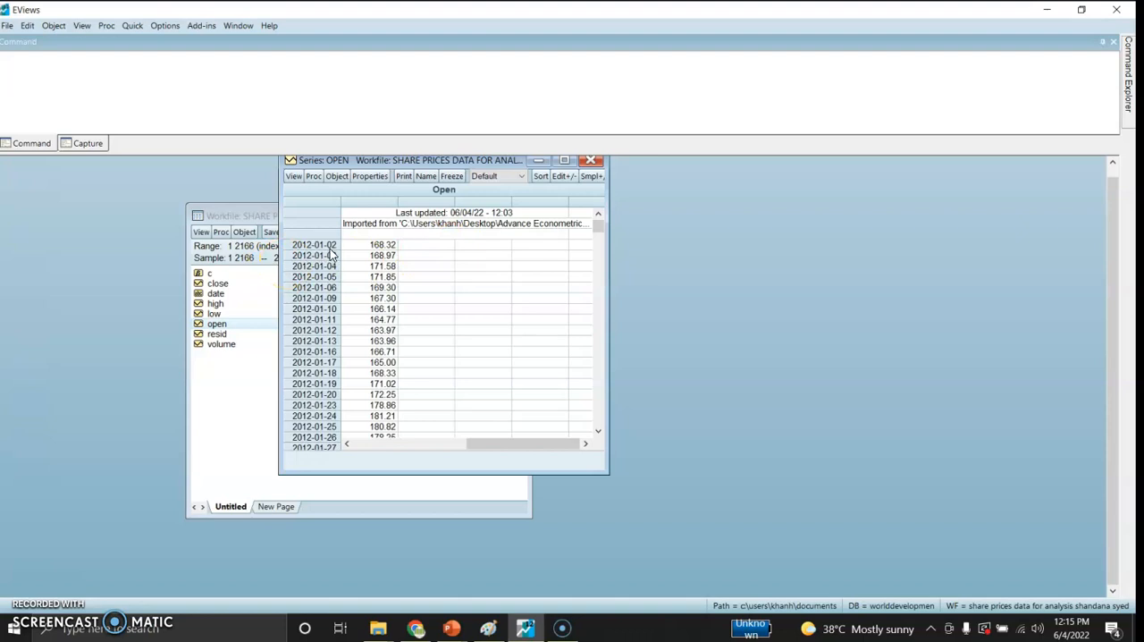
pyautogui.click(551, 244)
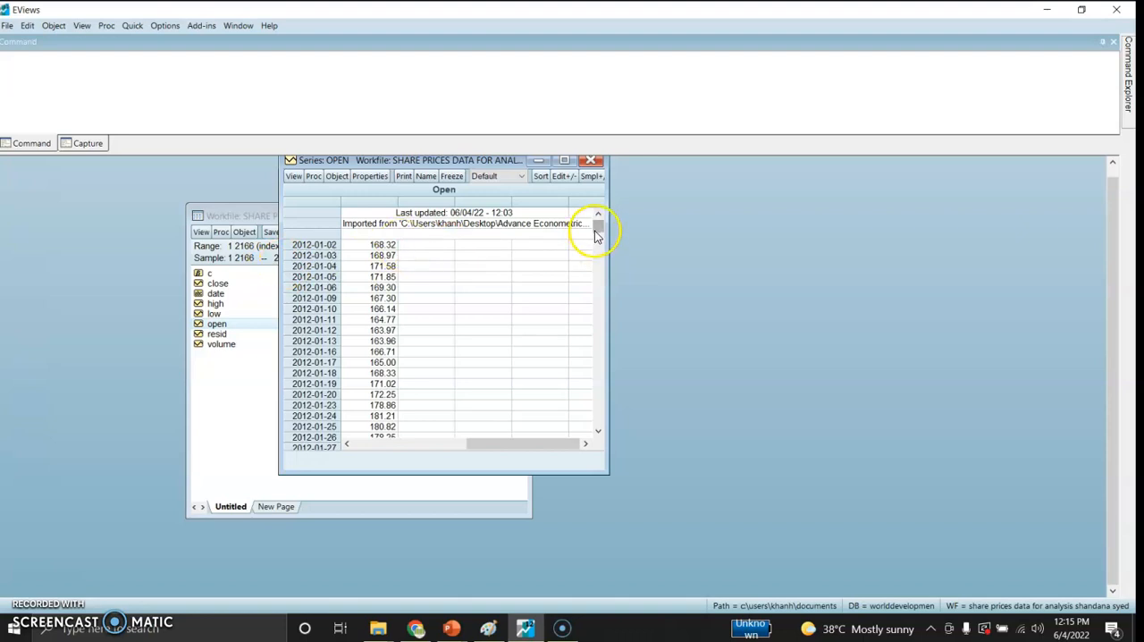
pyautogui.moveTo(598, 226); pyautogui.dragTo(602, 430)
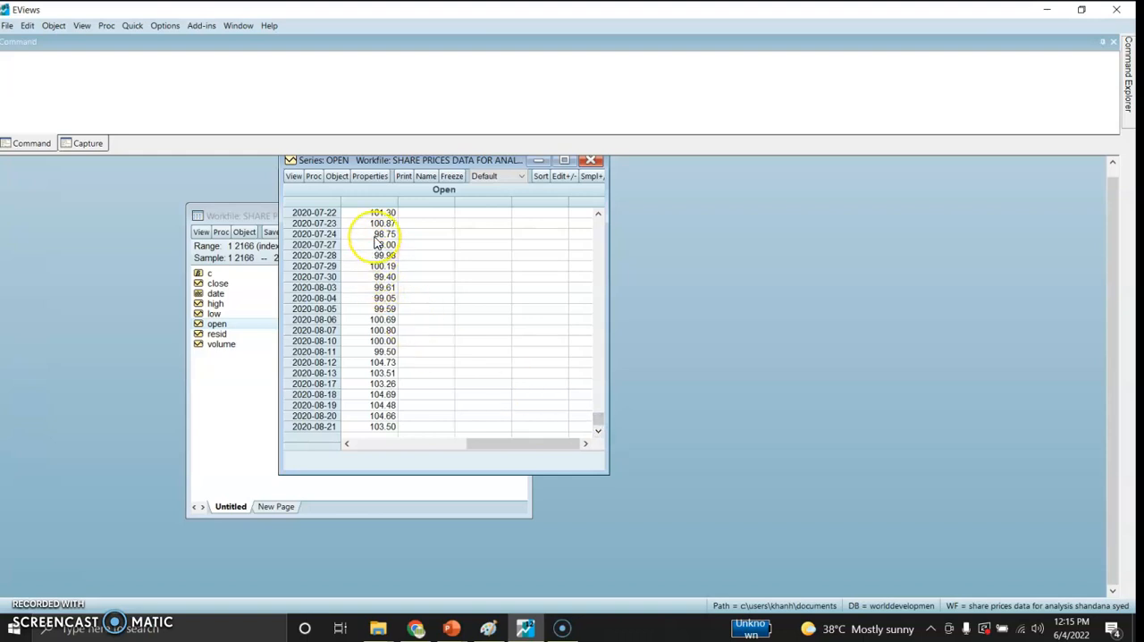
# Step: Plot the open series' raw data as a basic Line & Symbol graph
pyautogui.click(292, 176)
pyautogui.click(315, 204)
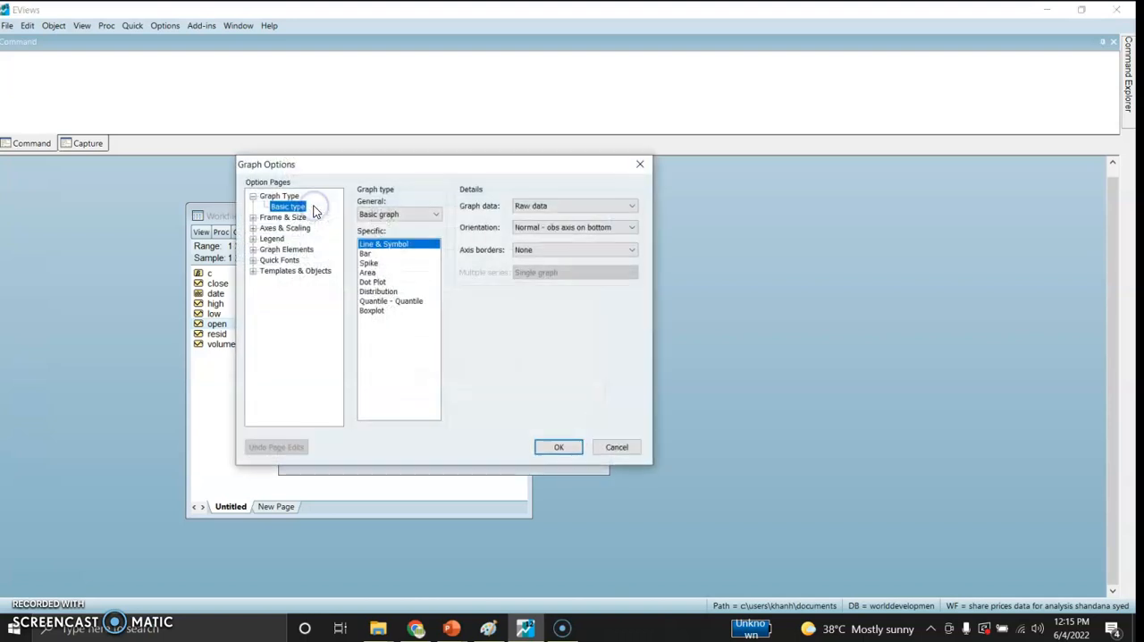
pyautogui.click(550, 449)
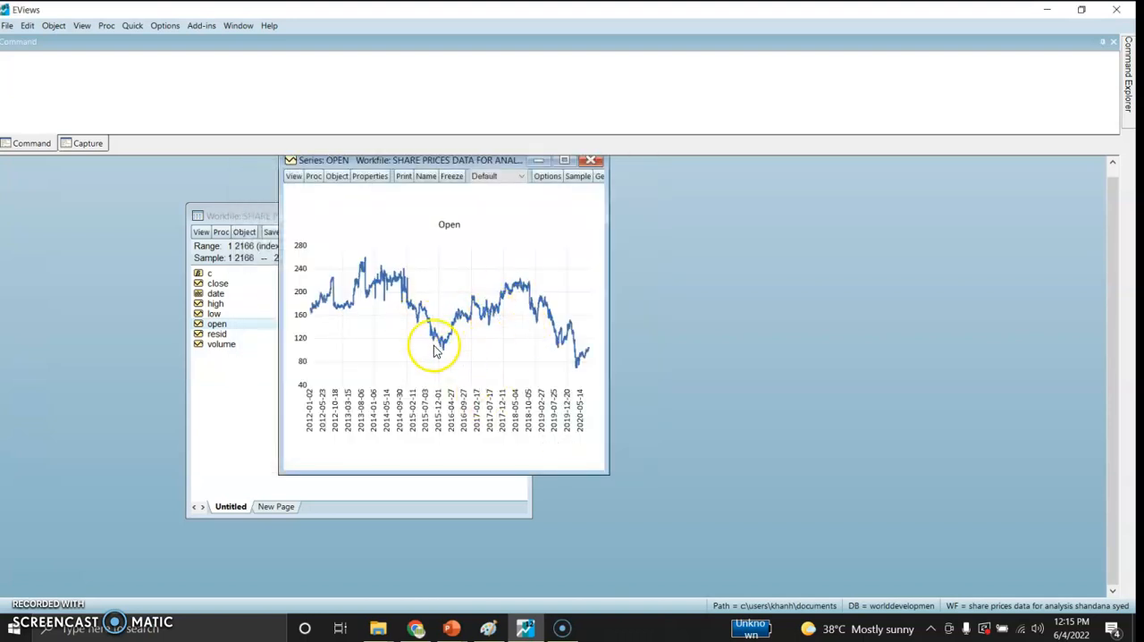
pyautogui.moveTo(464, 337)
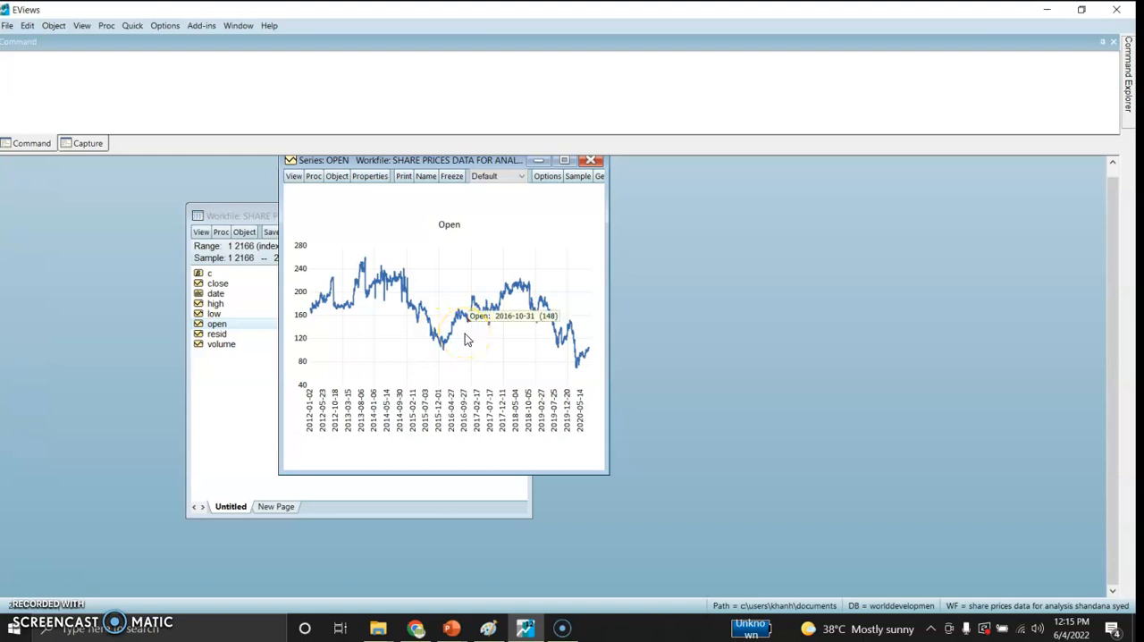
# Step: Run a standard Augmented Dickey-Fuller unit root test on the open series in level with intercept
pyautogui.click(292, 176)
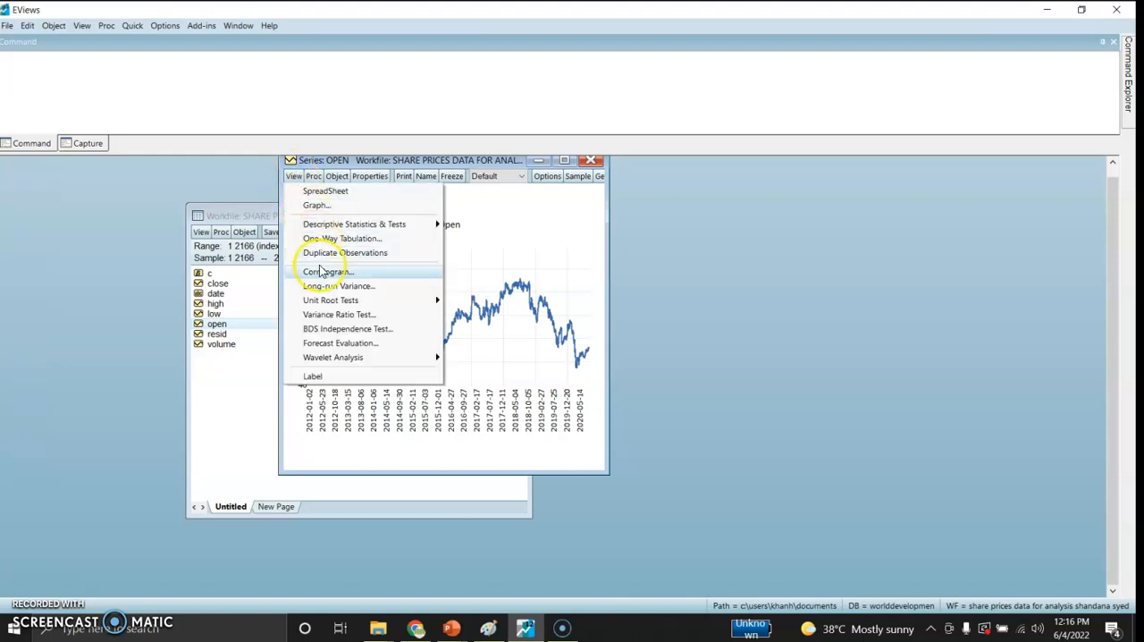
pyautogui.moveTo(327, 299)
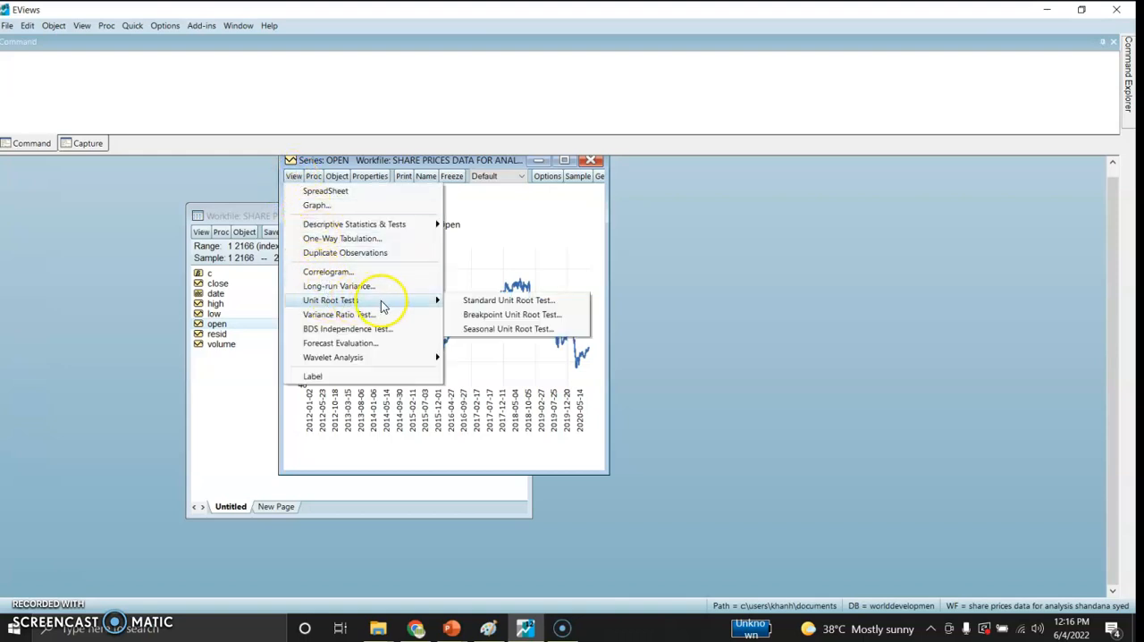
pyautogui.click(480, 304)
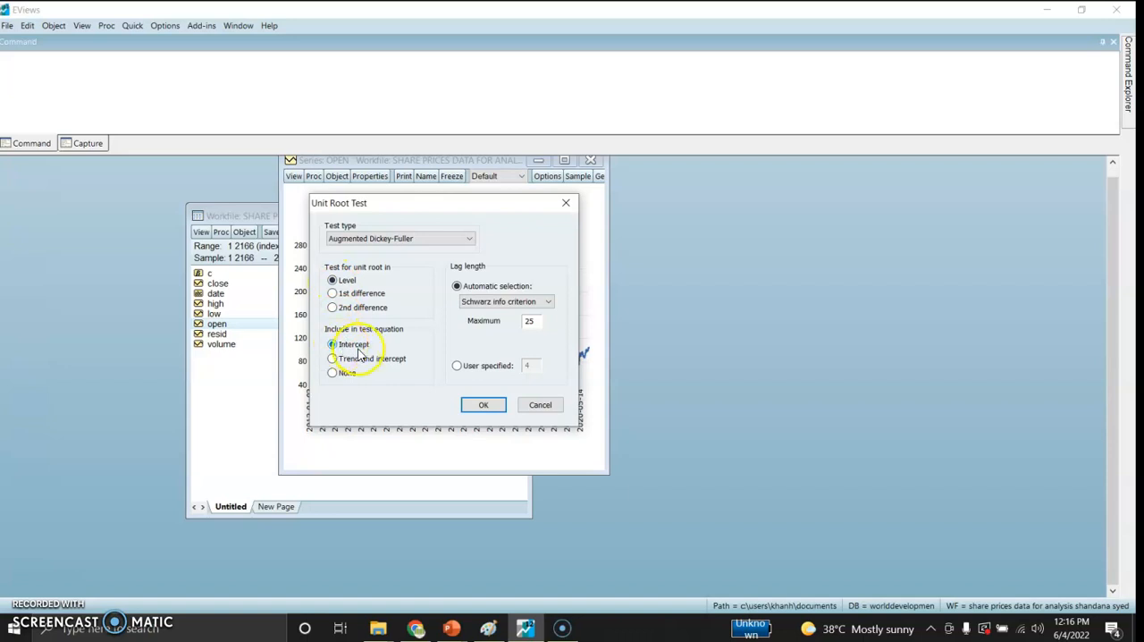
pyautogui.click(480, 404)
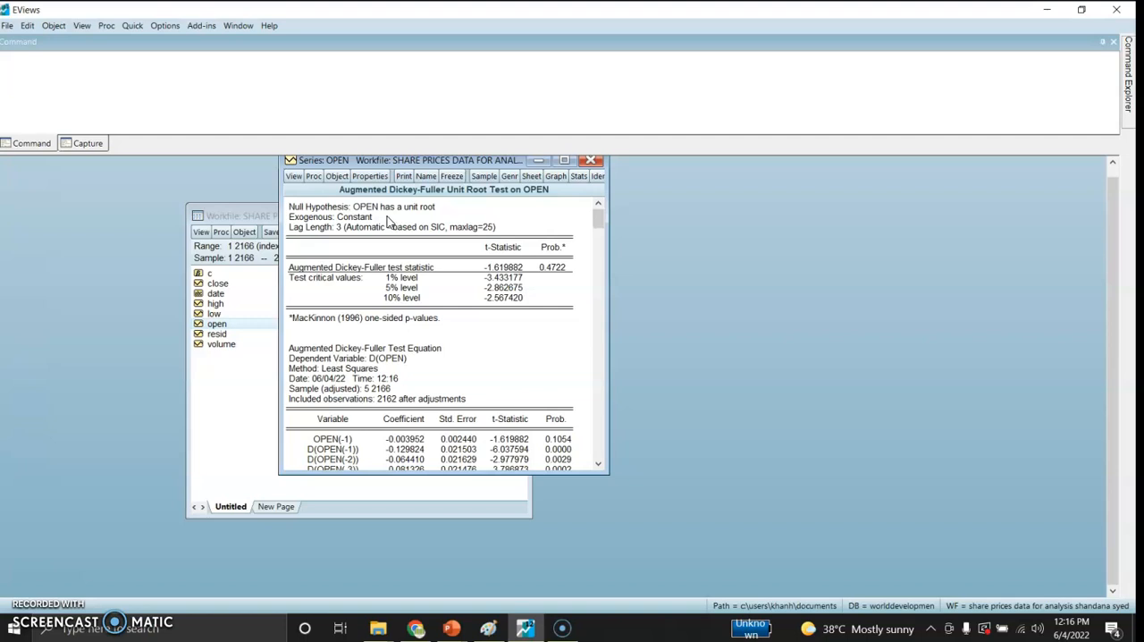
# Step: Run the Augmented Dickey-Fuller unit root test on the open series in 1st difference with intercept
pyautogui.click(294, 178)
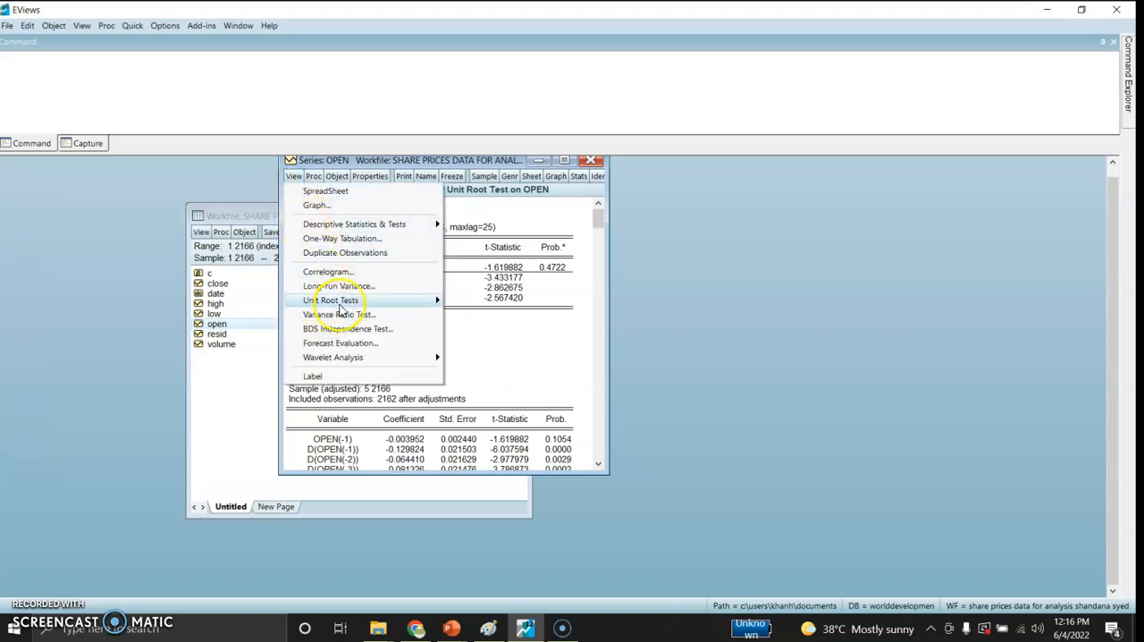
pyautogui.moveTo(349, 301)
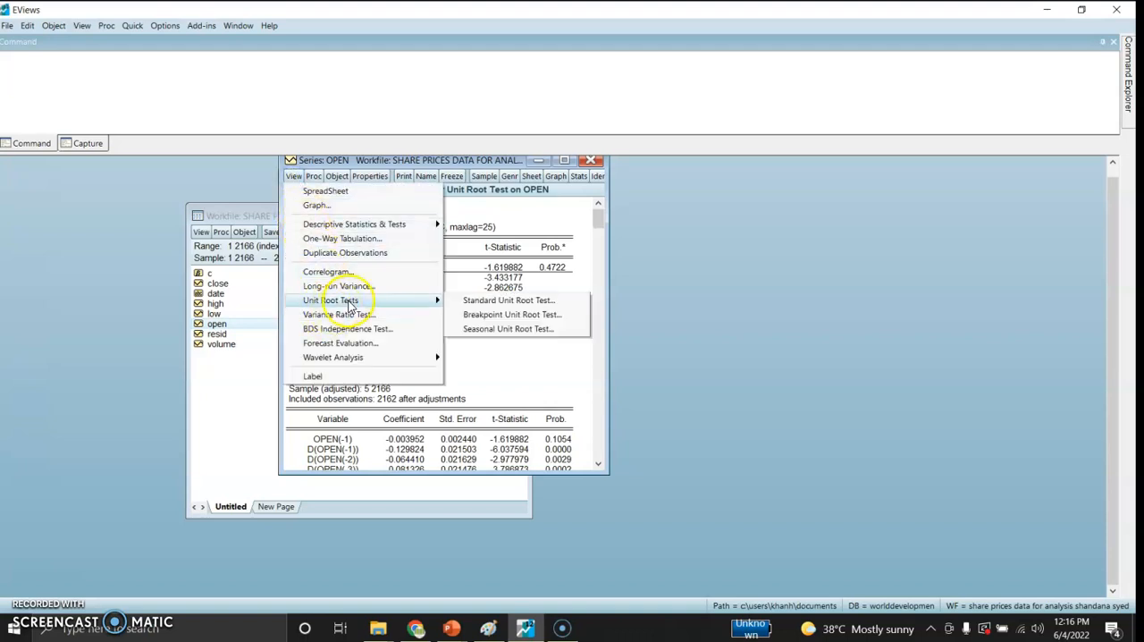
pyautogui.click(478, 301)
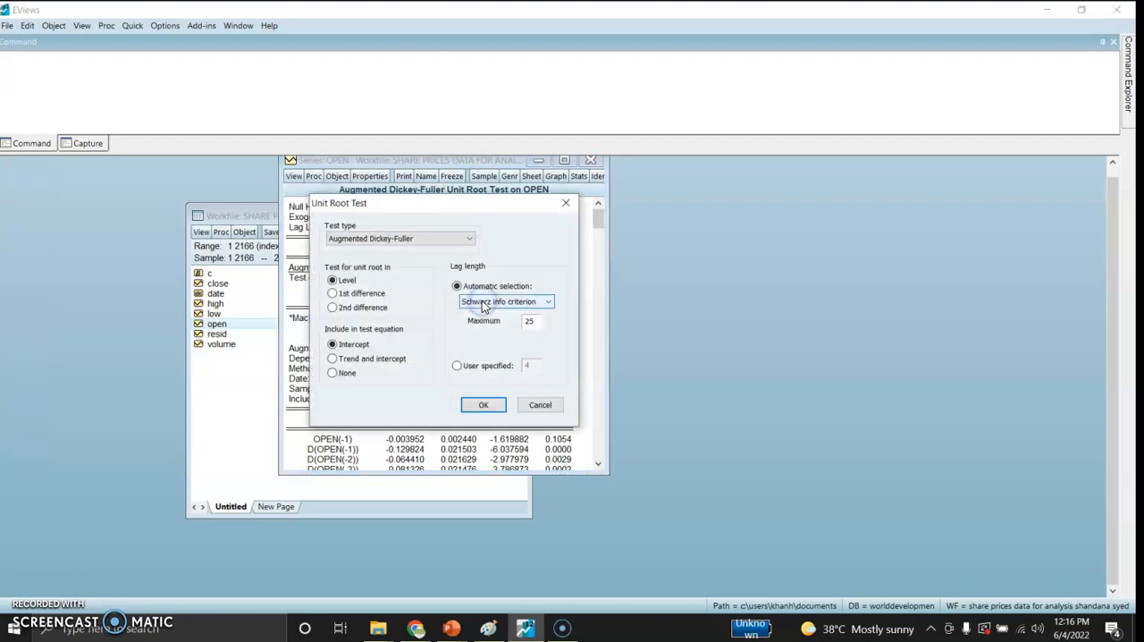
pyautogui.click(332, 293)
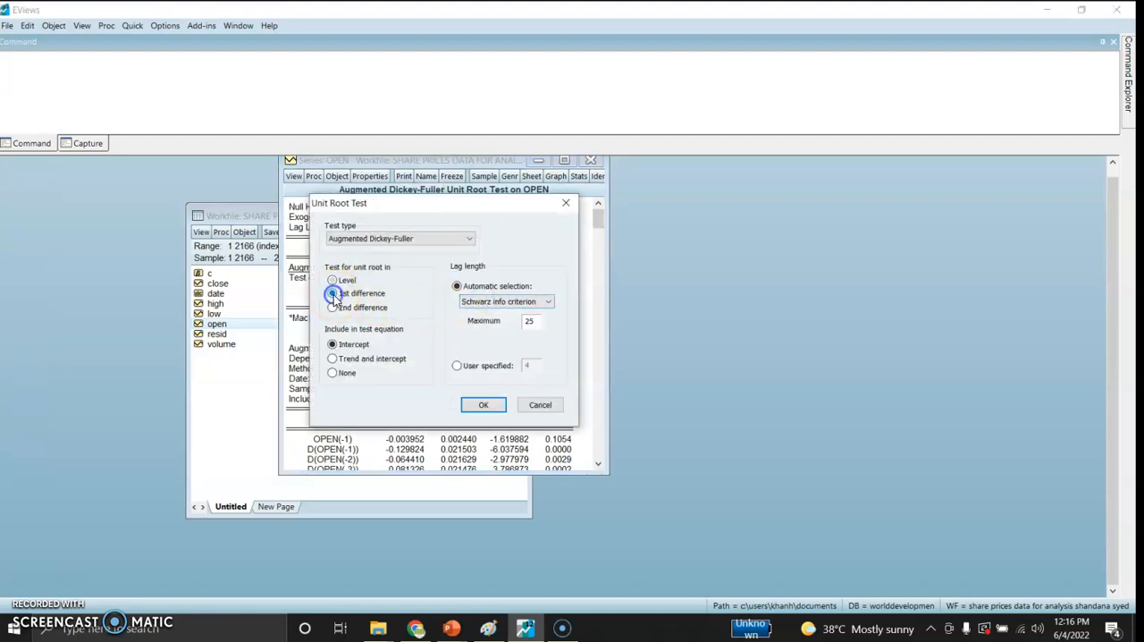
pyautogui.click(476, 404)
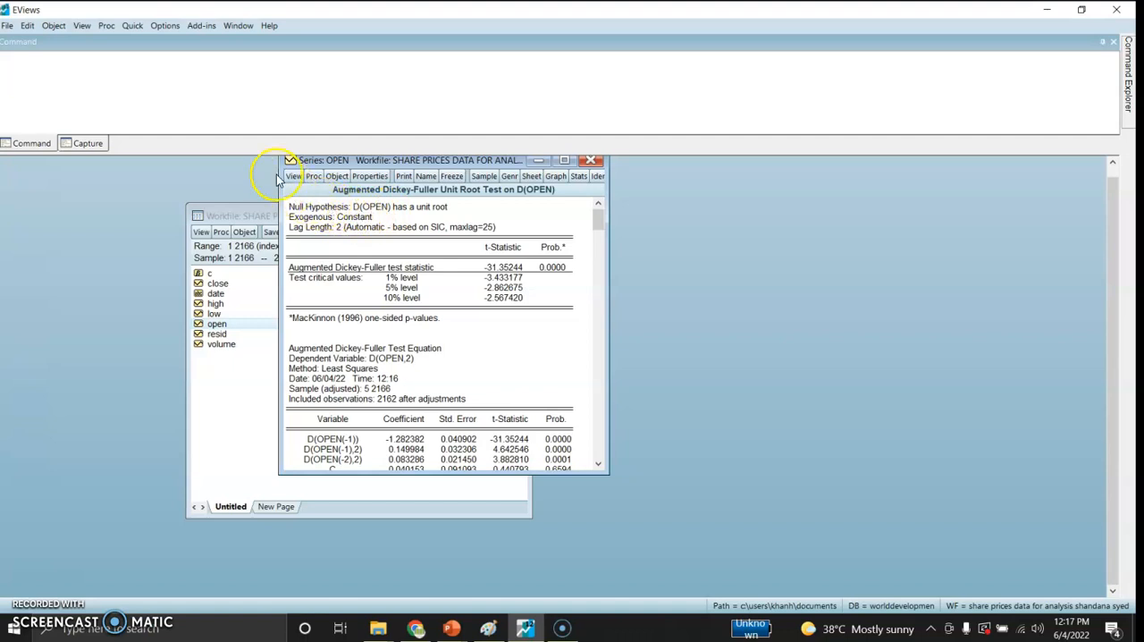
# Step: Estimate the least squares equation D(open) c D(open(-1)) over the full sample and bring its output window into clear view
pyautogui.click(132, 26)
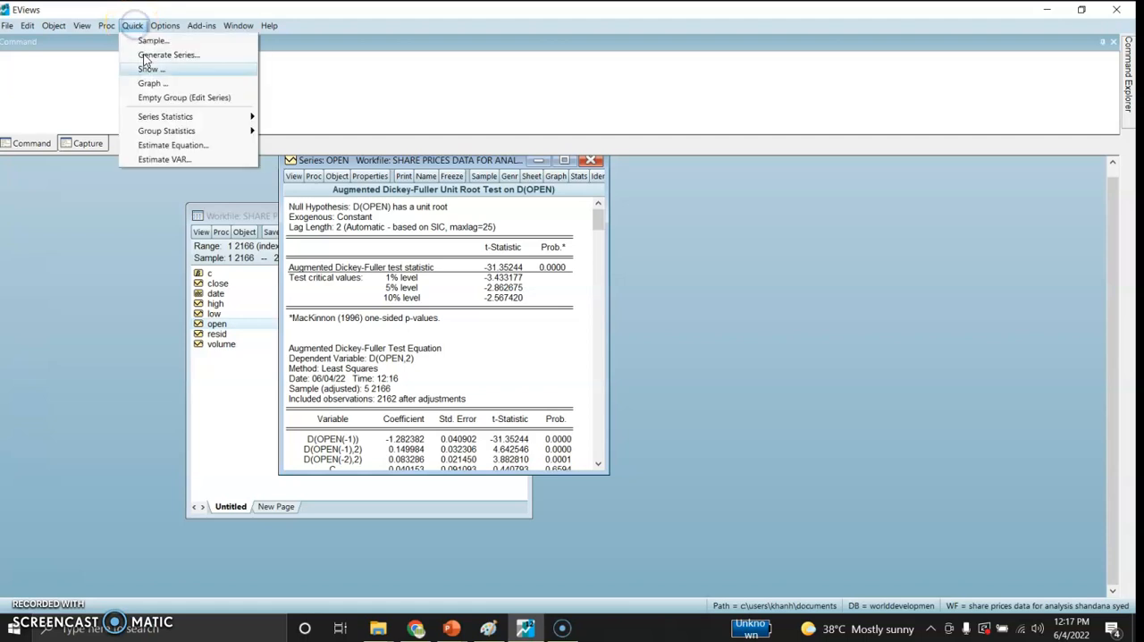
pyautogui.click(176, 146)
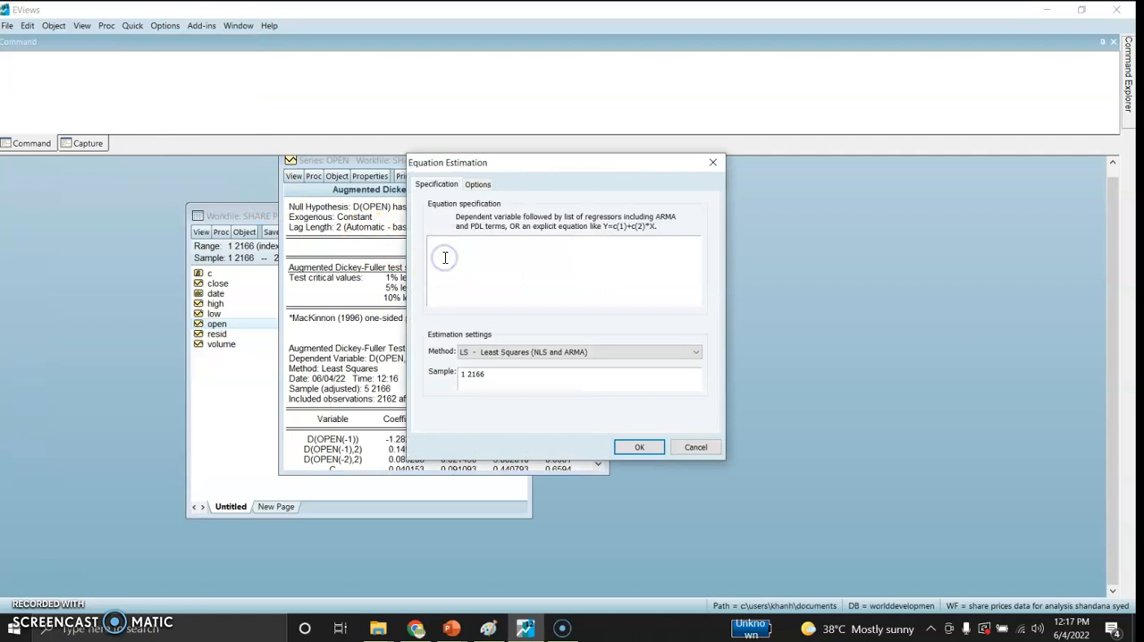
pyautogui.write('D(open) c D(ope')
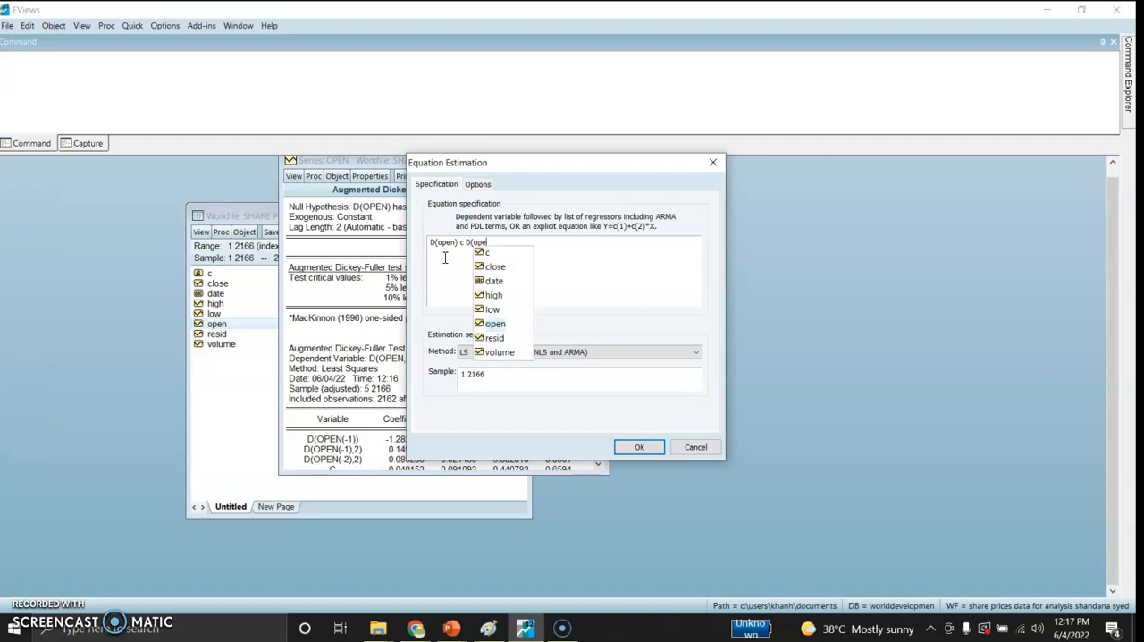
pyautogui.write('n(-1))')
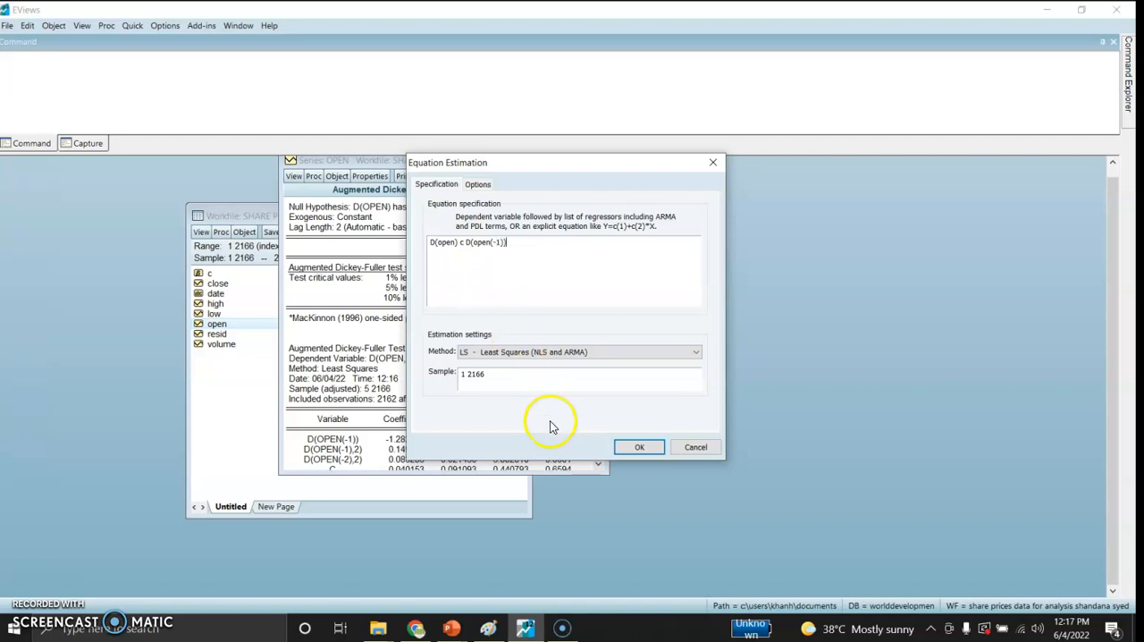
pyautogui.click(632, 447)
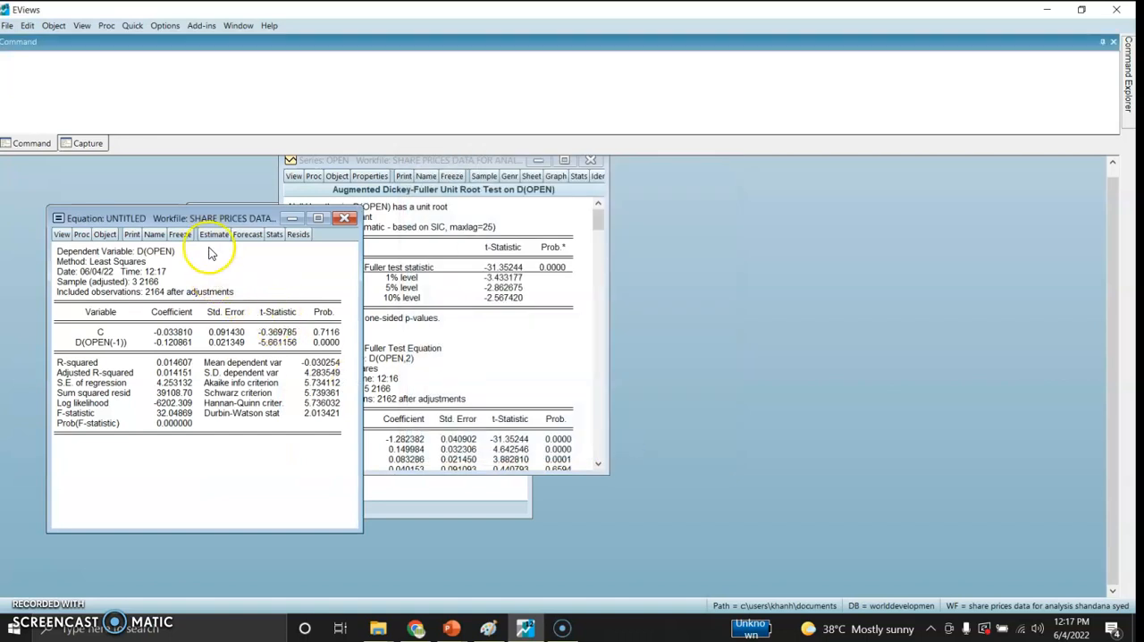
pyautogui.moveTo(208, 223); pyautogui.dragTo(424, 182)
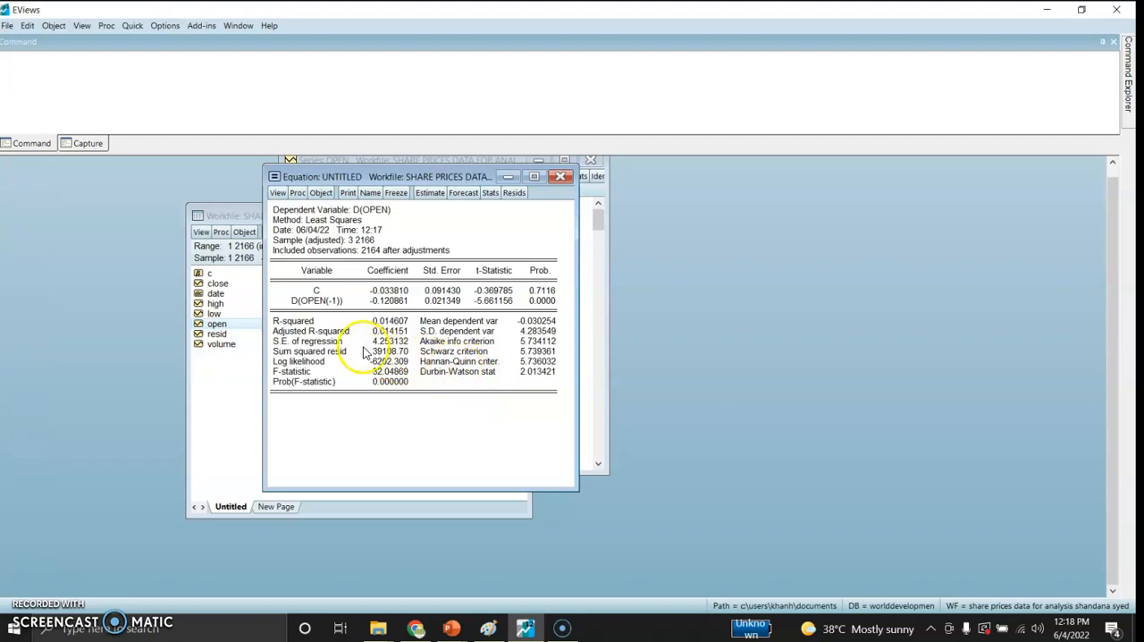
# Step: Run the ARCH heteroskedasticity test on the residuals of the estimated equation
pyautogui.click(278, 193)
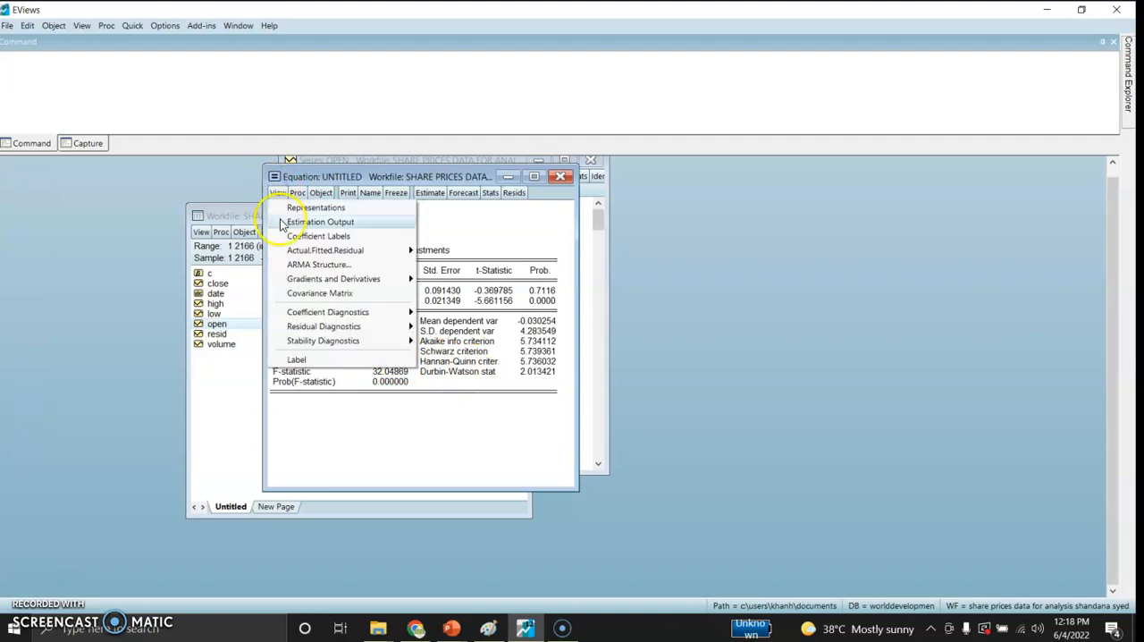
pyautogui.moveTo(329, 327)
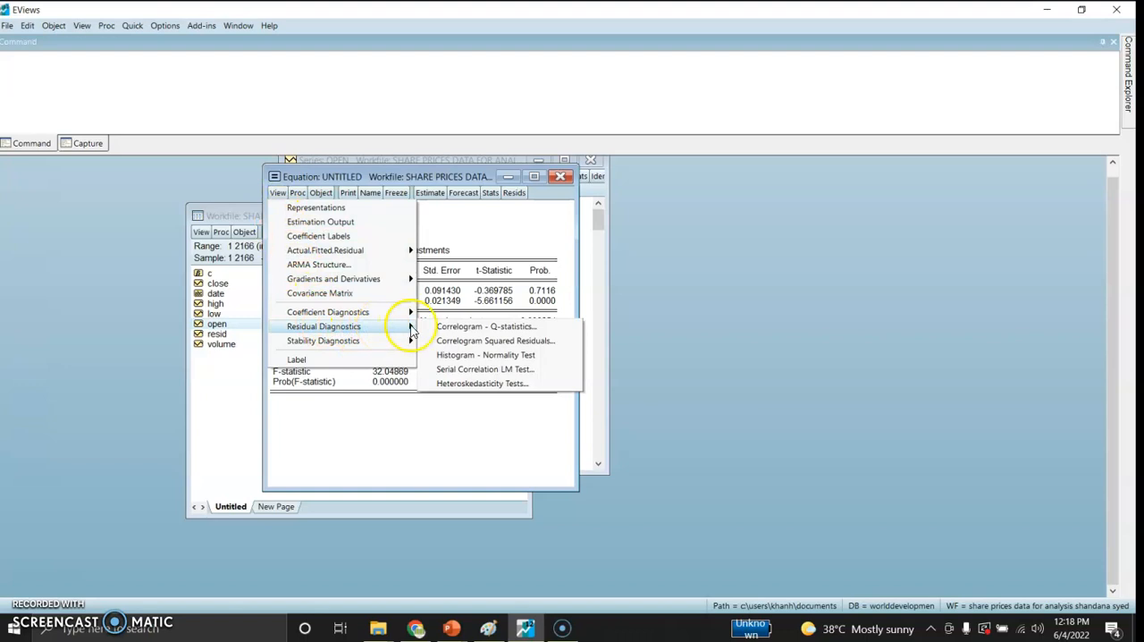
pyautogui.click(459, 385)
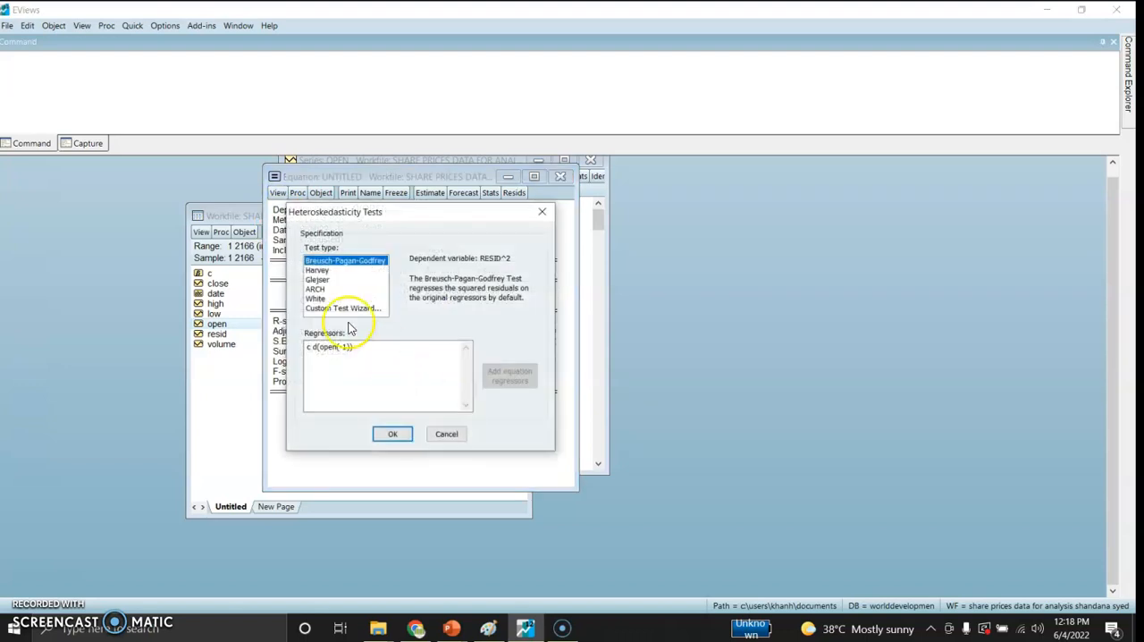
pyautogui.click(318, 290)
pyautogui.click(387, 433)
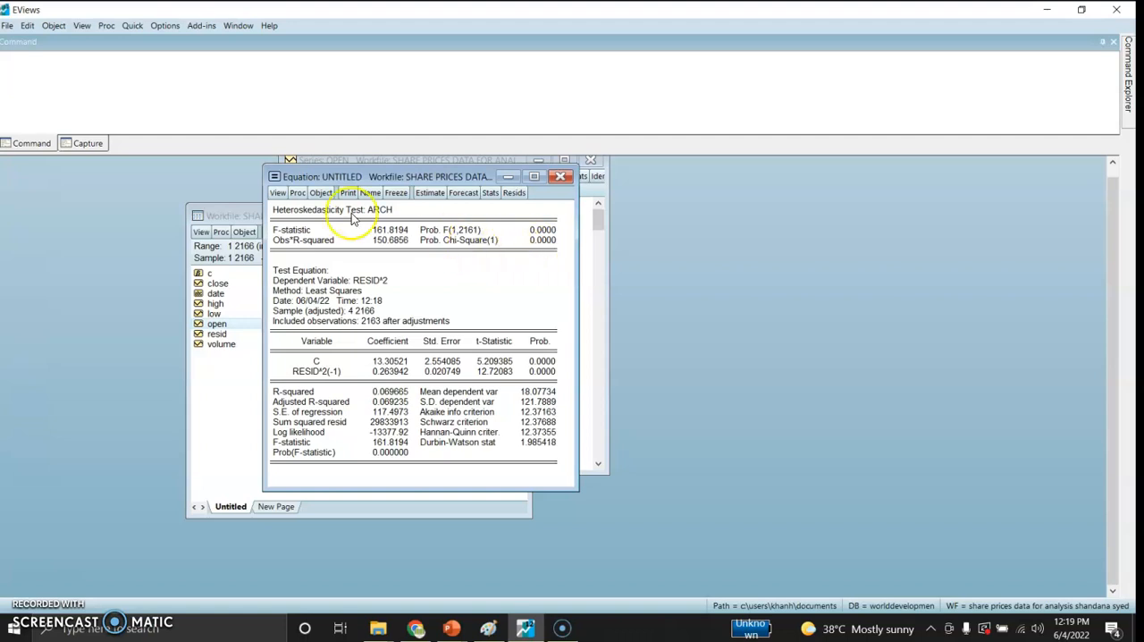
# Step: Start a new equation estimation and specify it as D(open) c d(open(-1))
pyautogui.click(132, 26)
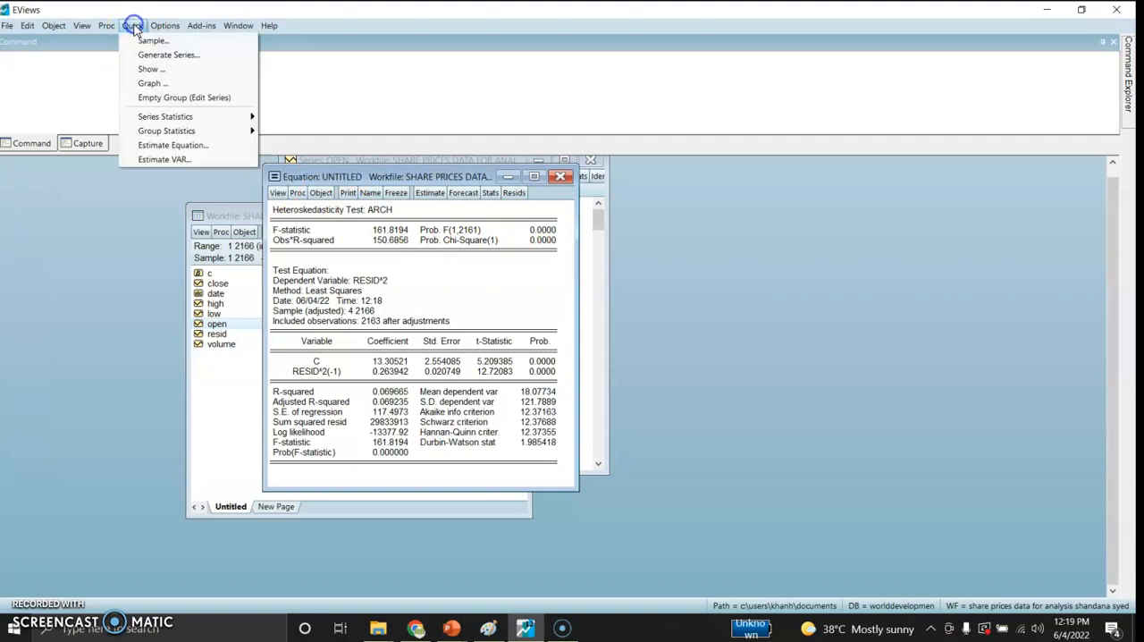
pyautogui.click(165, 145)
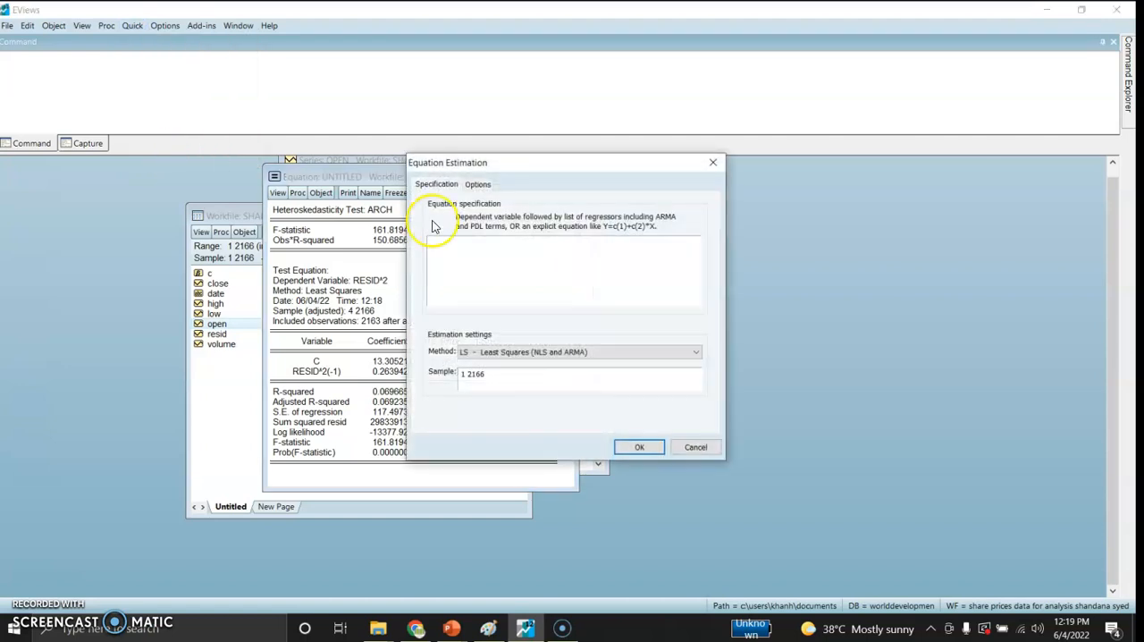
pyautogui.write('D(open(-1)) c D')
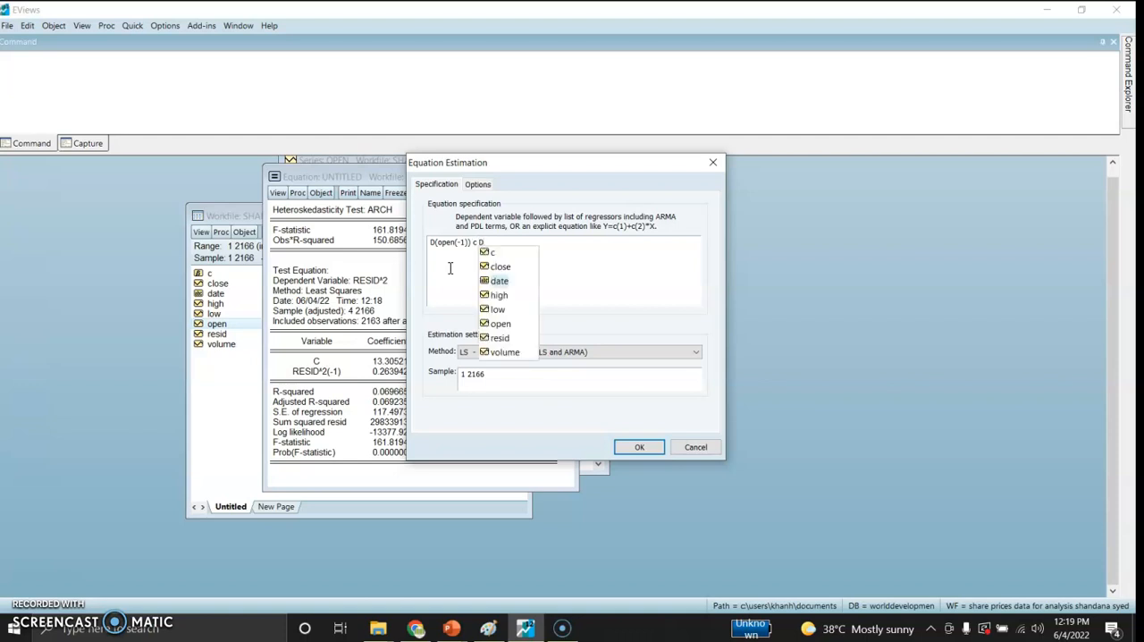
pyautogui.write('a')
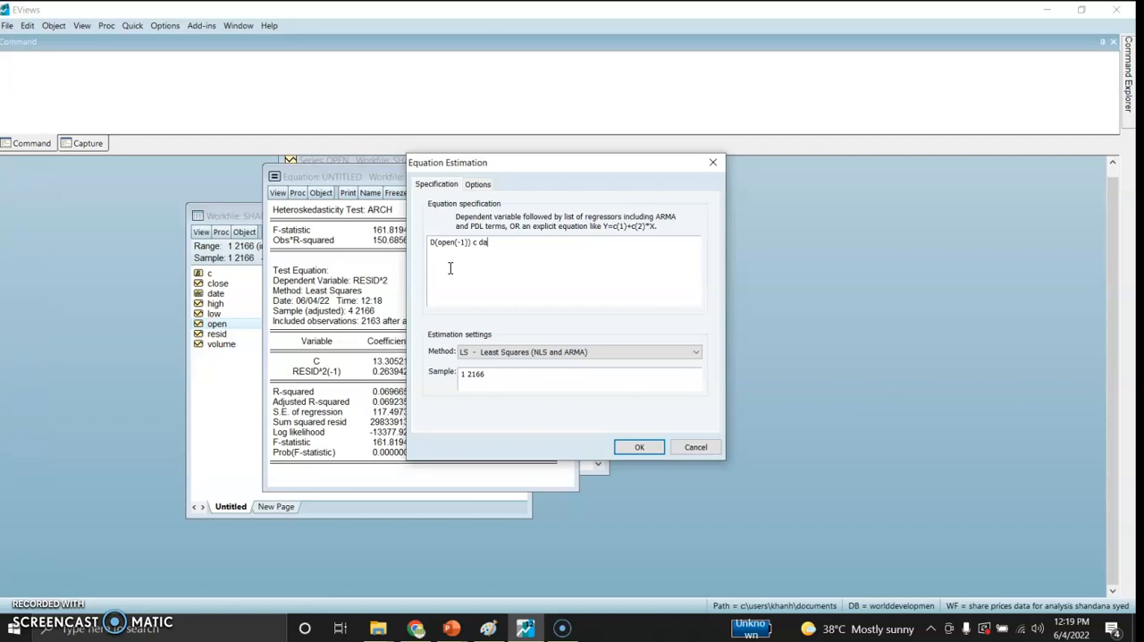
pyautogui.write('te((open(-1')
pyautogui.click(466, 244)
pyautogui.press('BackSpace')
pyautogui.press('BackSpace')
pyautogui.press('BackSpace')
pyautogui.press('BackSpace')
pyautogui.click(514, 293)
pyautogui.hotkey('ctrl', 'a')
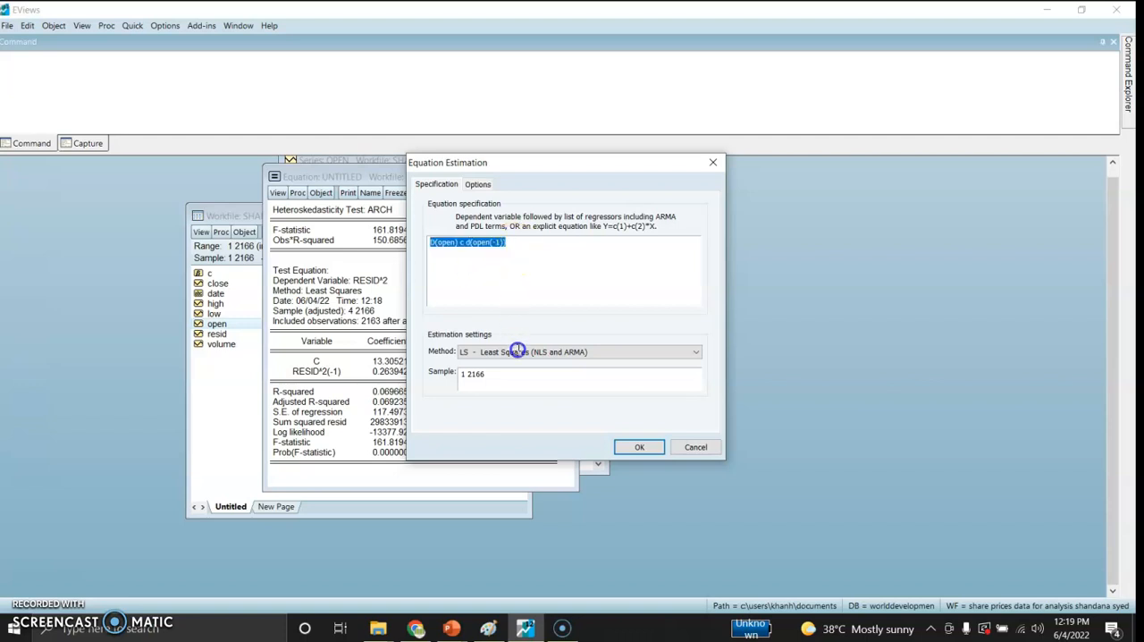
# Step: Estimate the equation with the ARCH method, using the GARCH/TARCH model with ARCH order 1 and GARCH order 0
pyautogui.click(521, 352)
pyautogui.click(523, 354)
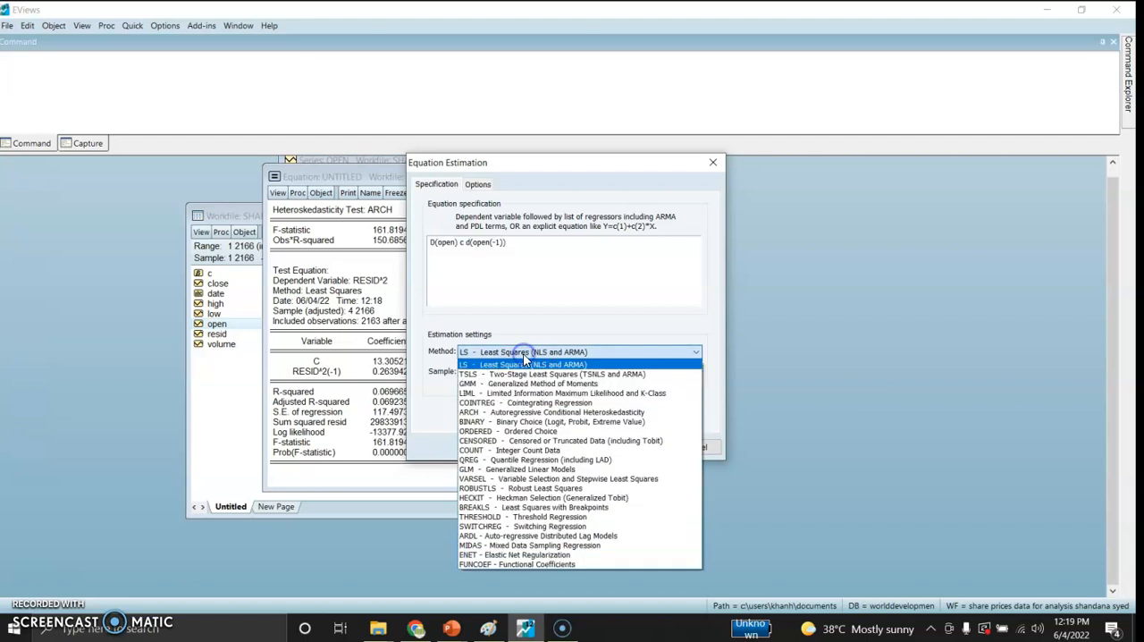
pyautogui.click(515, 414)
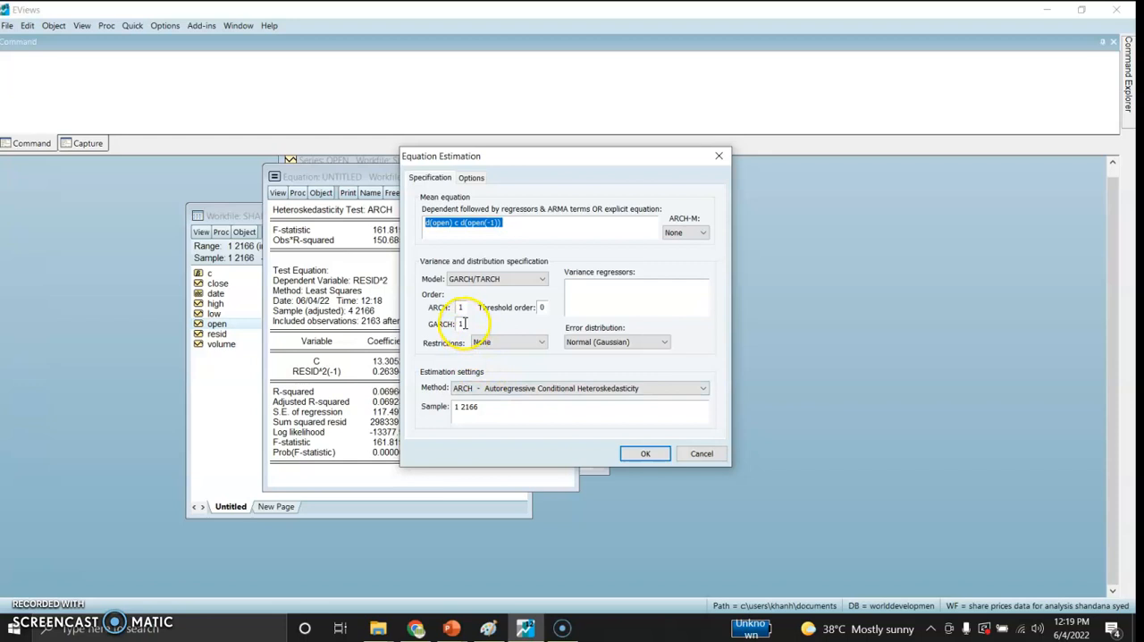
pyautogui.moveTo(464, 323); pyautogui.dragTo(458, 323)
pyautogui.write('0')
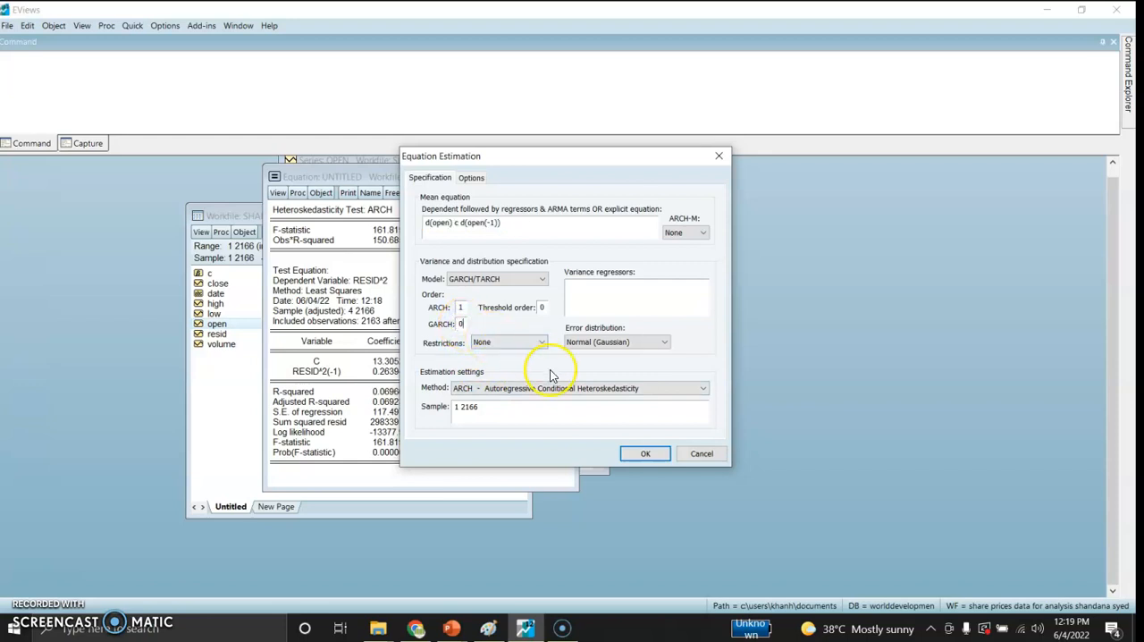
pyautogui.click(639, 455)
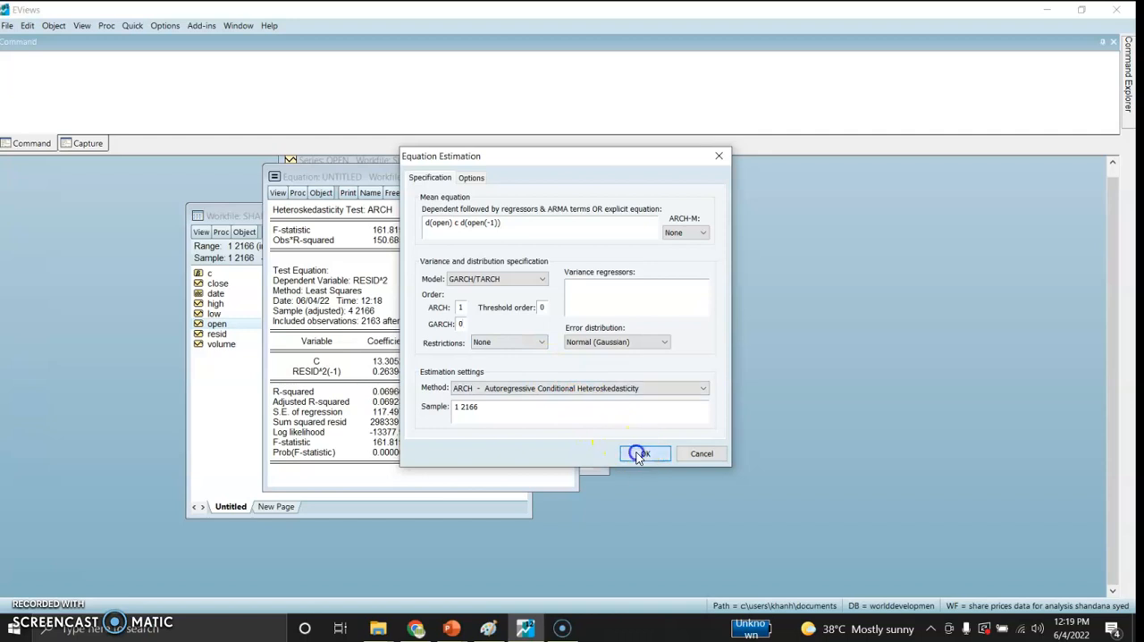
# Step: Replace the untitled equation with the new ARCH estimate and plot its conditional variance graph in clear view
pyautogui.click(529, 340)
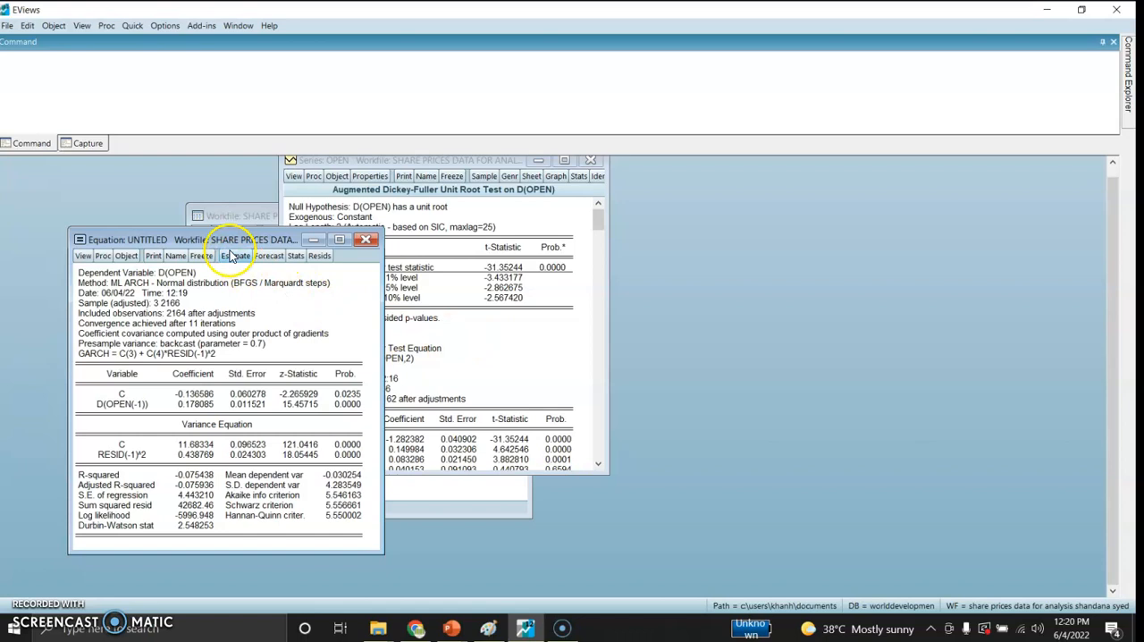
pyautogui.moveTo(220, 242); pyautogui.dragTo(400, 160)
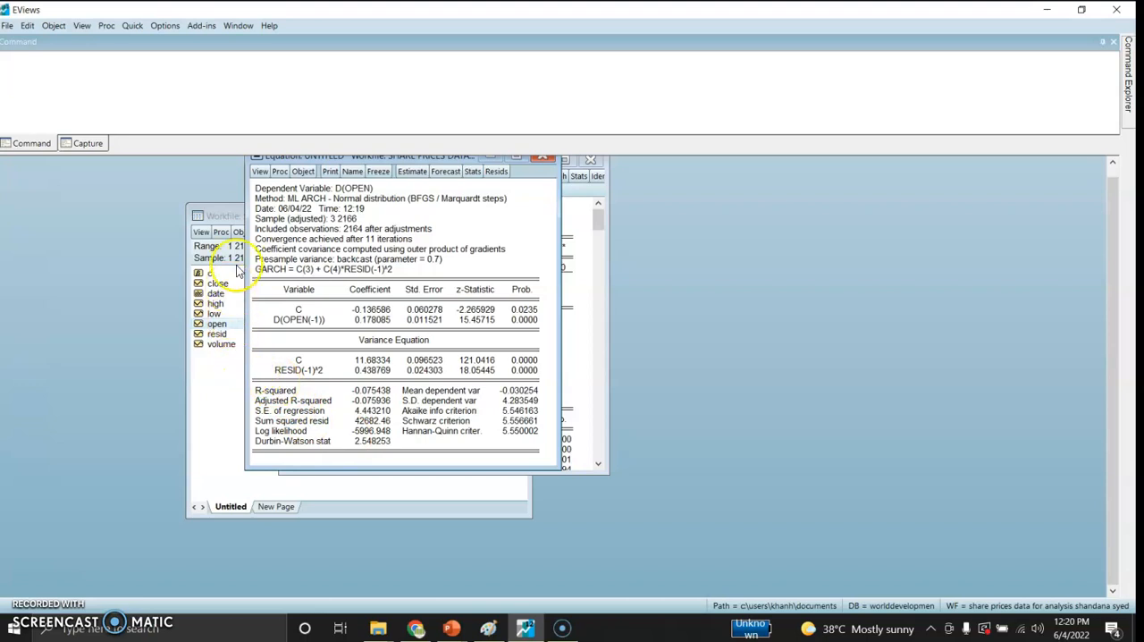
pyautogui.click(259, 173)
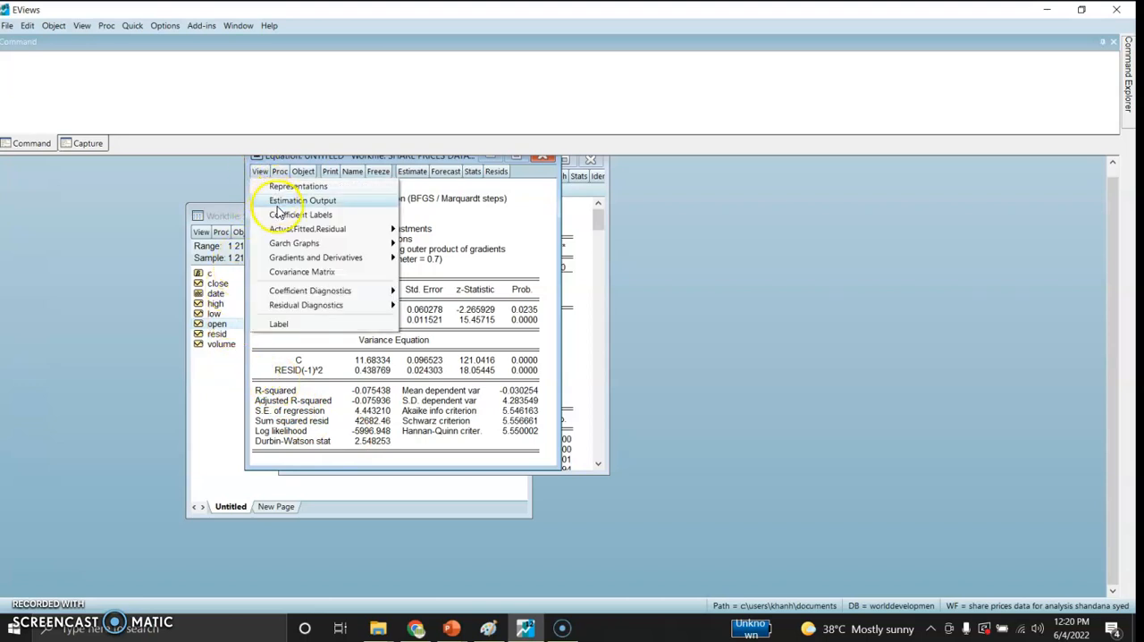
pyautogui.moveTo(295, 247)
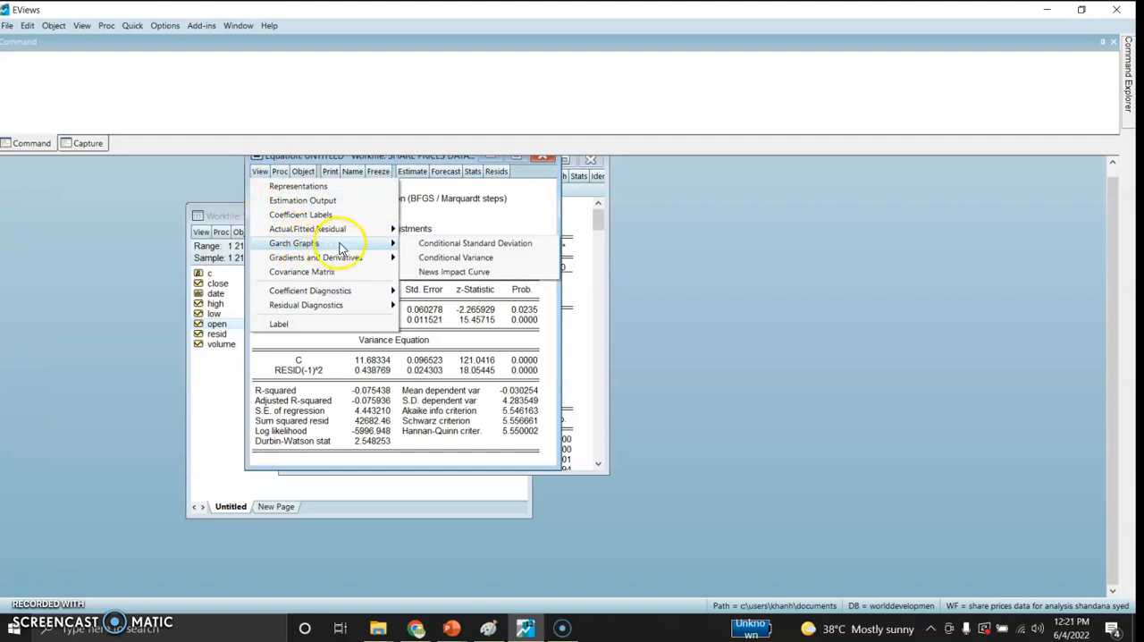
pyautogui.click(436, 256)
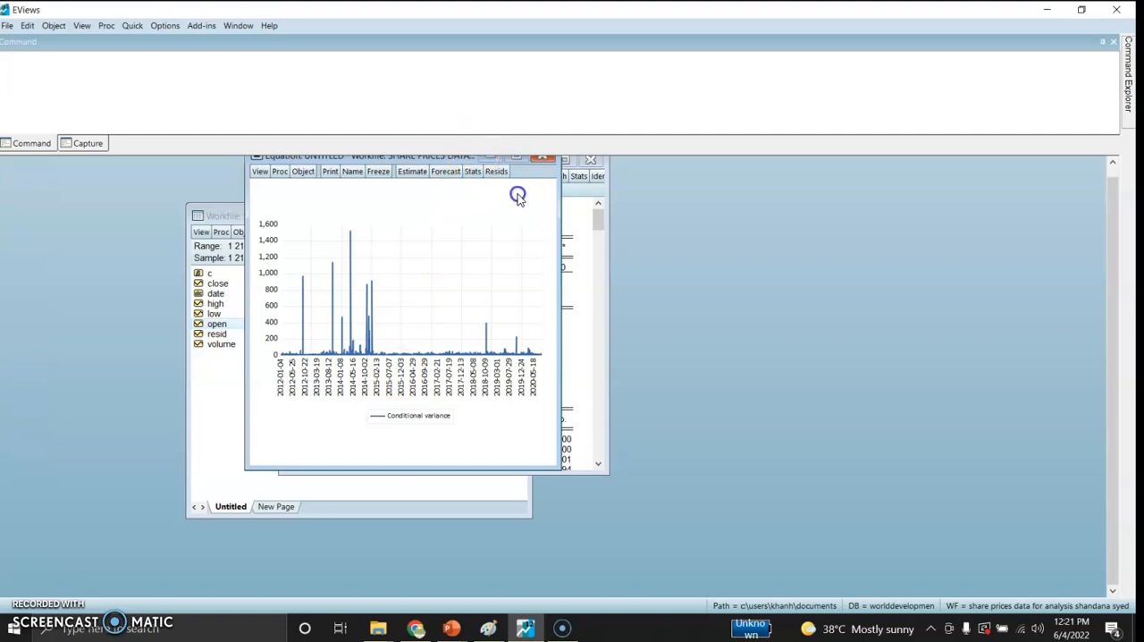
pyautogui.moveTo(460, 163); pyautogui.dragTo(466, 214)
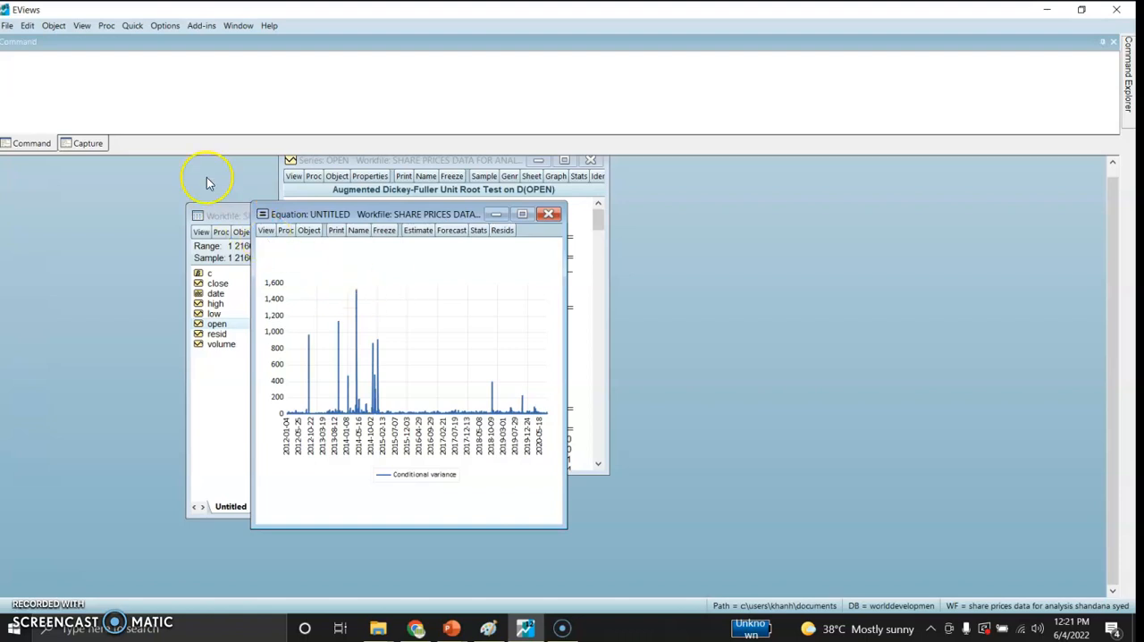
# Step: Start a new equation estimation and specify it as D(open) c d(open(-1))
pyautogui.click(131, 27)
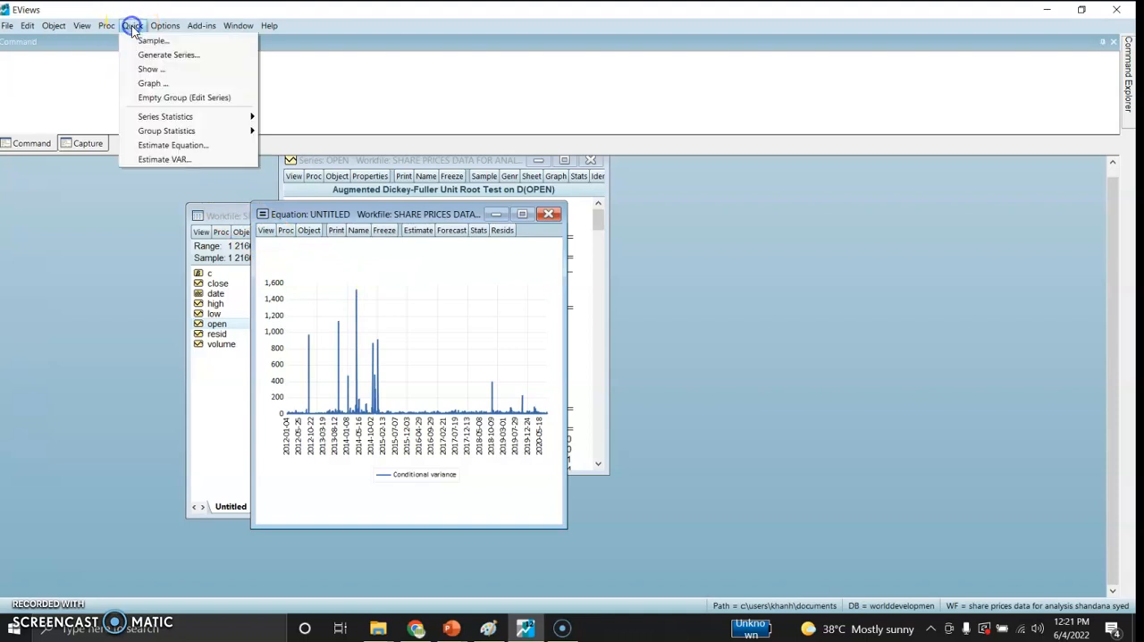
pyautogui.click(167, 144)
pyautogui.click(459, 254)
pyautogui.write('D')
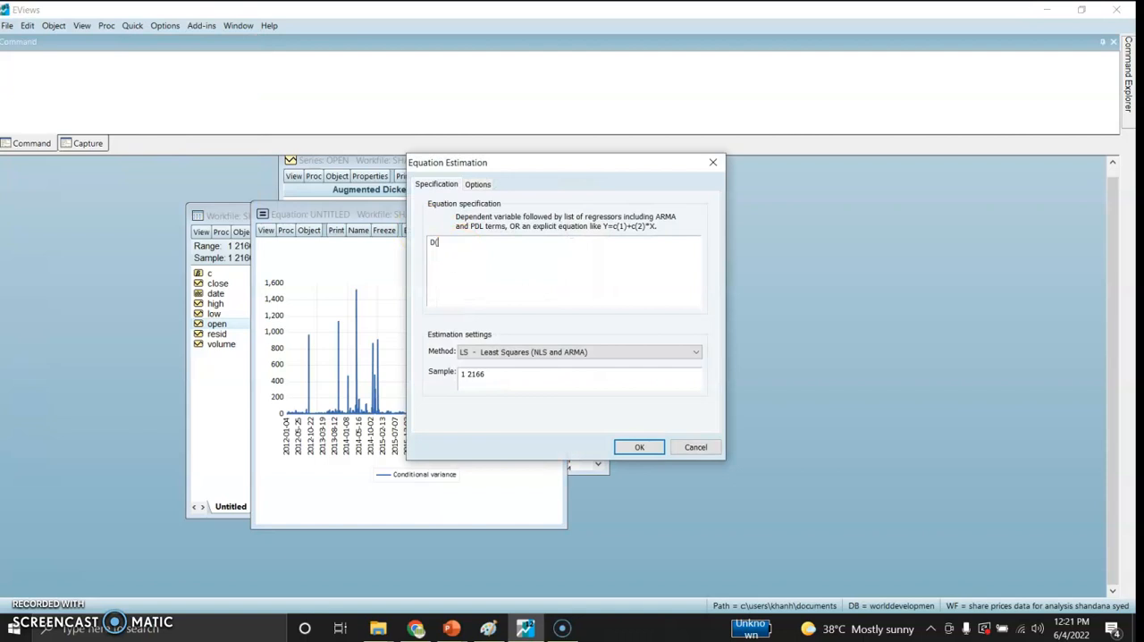
pyautogui.write('(open')
pyautogui.write(') c date(')
pyautogui.press('BackSpace')
pyautogui.press('BackSpace')
pyautogui.press('BackSpace')
pyautogui.write('(open(-1')
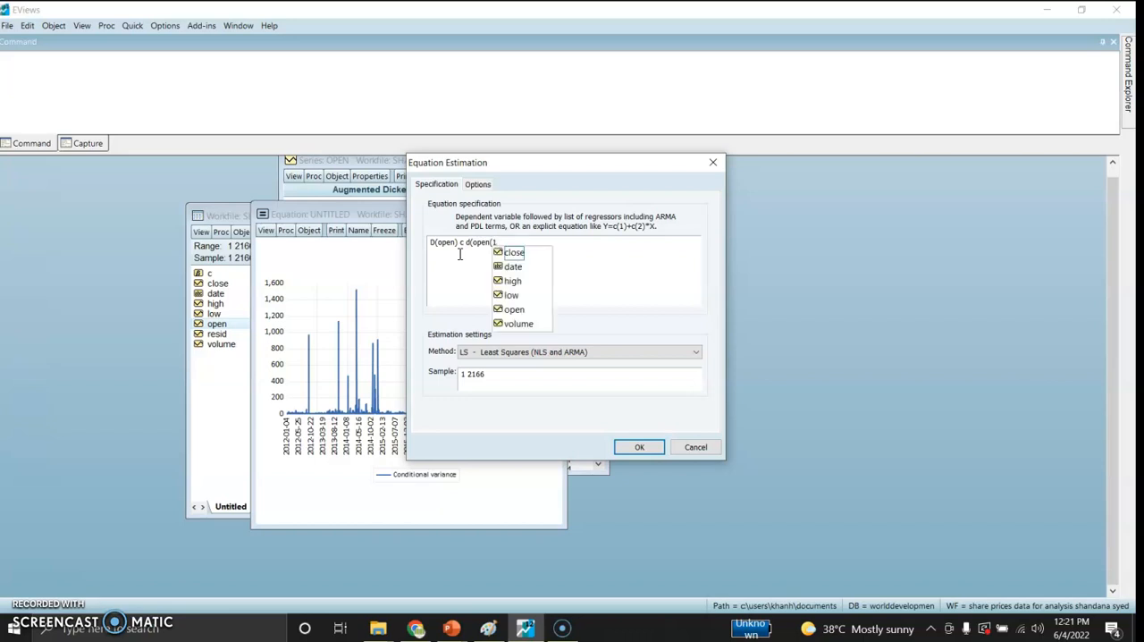
pyautogui.write('-1')
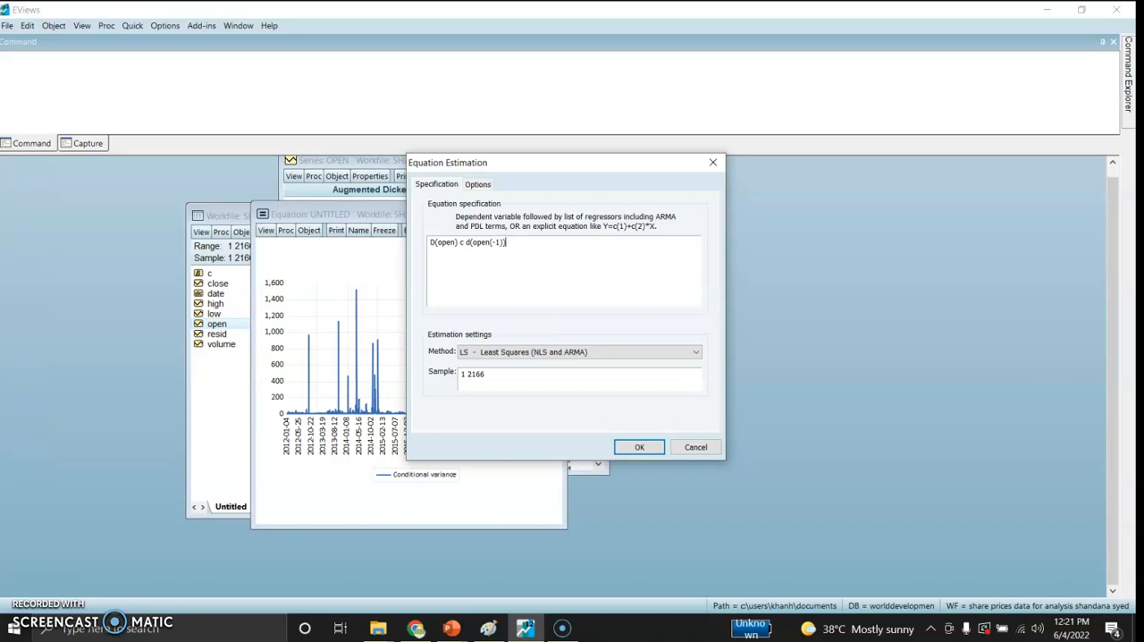
# Step: Estimate the equation with the ARCH method, GARCH/TARCH model, ARCH order 1 and GARCH order 1, replacing the untitled equation, and review its output
pyautogui.click(583, 354)
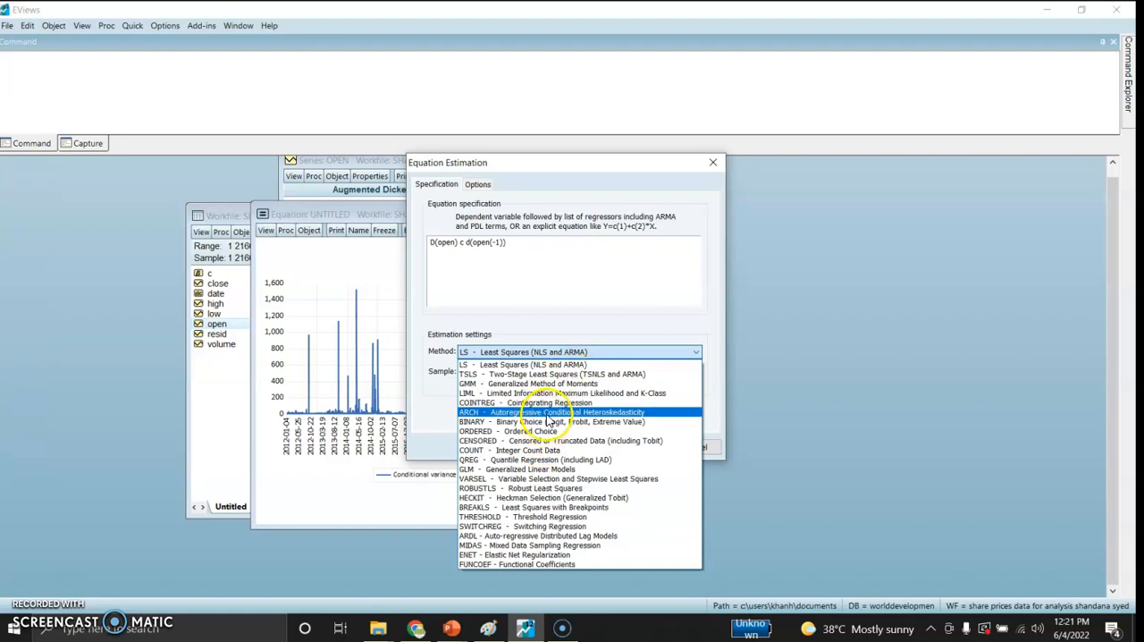
pyautogui.click(547, 413)
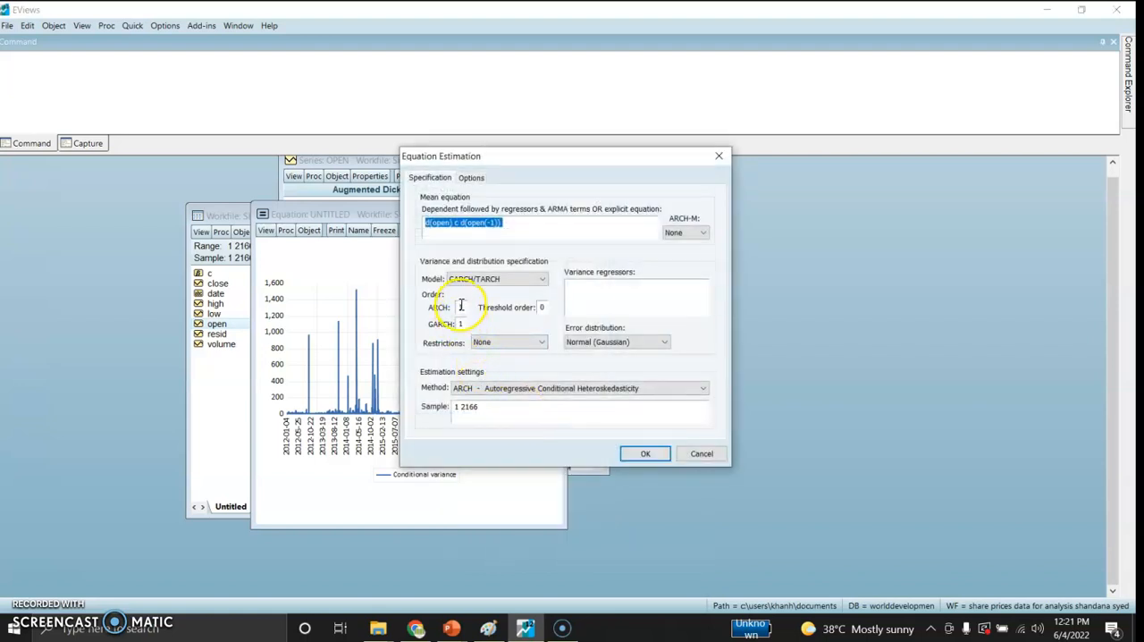
pyautogui.click(642, 455)
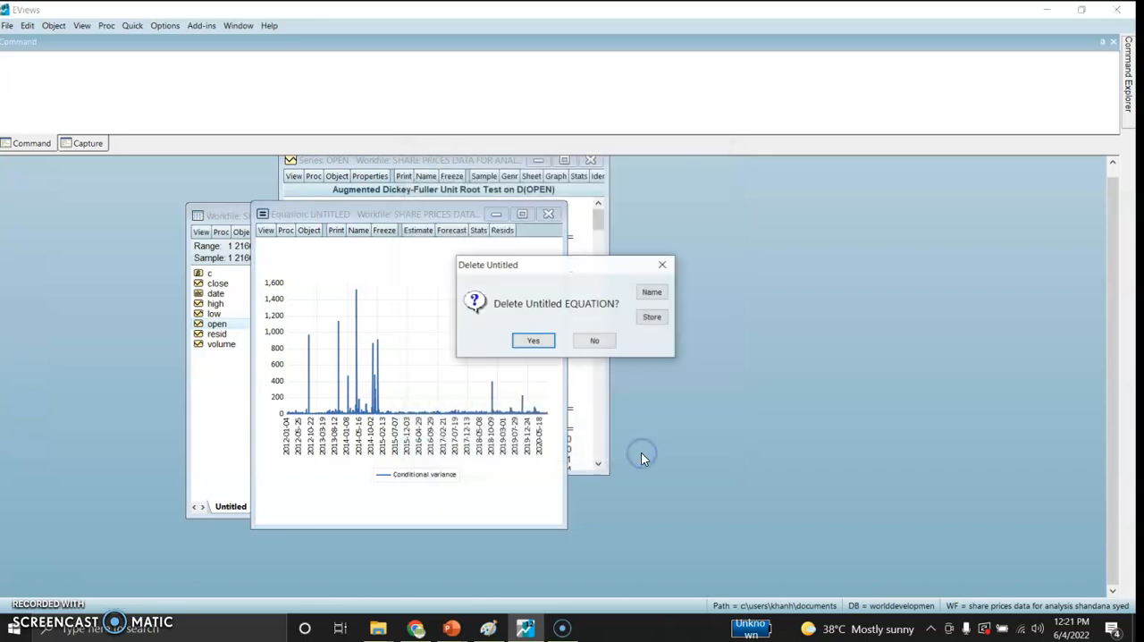
pyautogui.click(530, 345)
pyautogui.moveTo(265, 258); pyautogui.dragTo(490, 157)
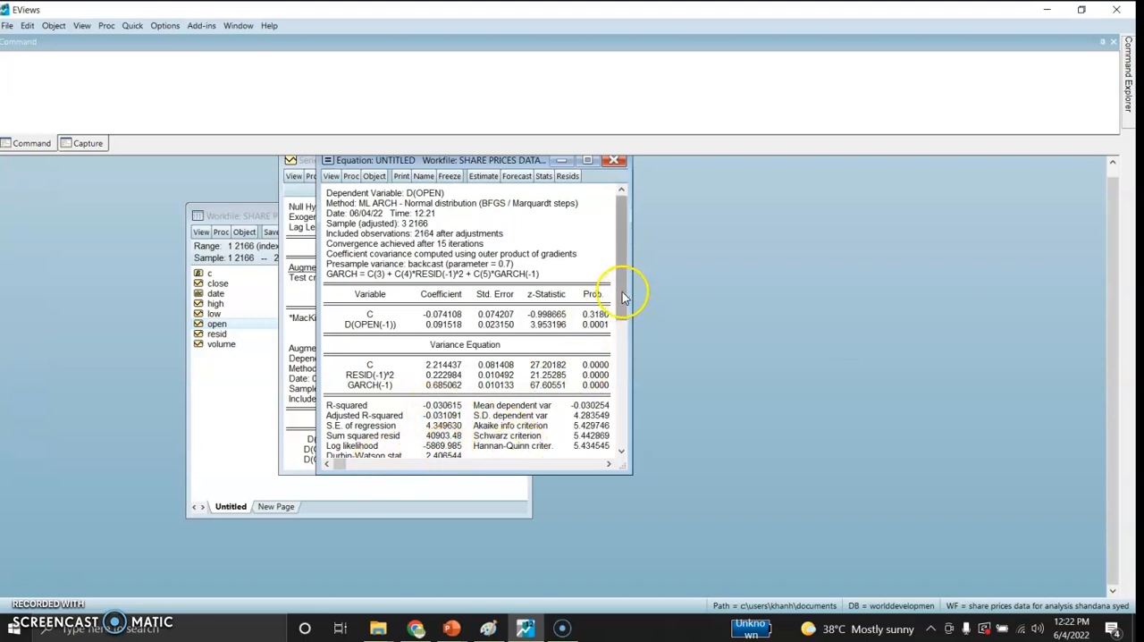
pyautogui.moveTo(622, 292); pyautogui.dragTo(621, 313)
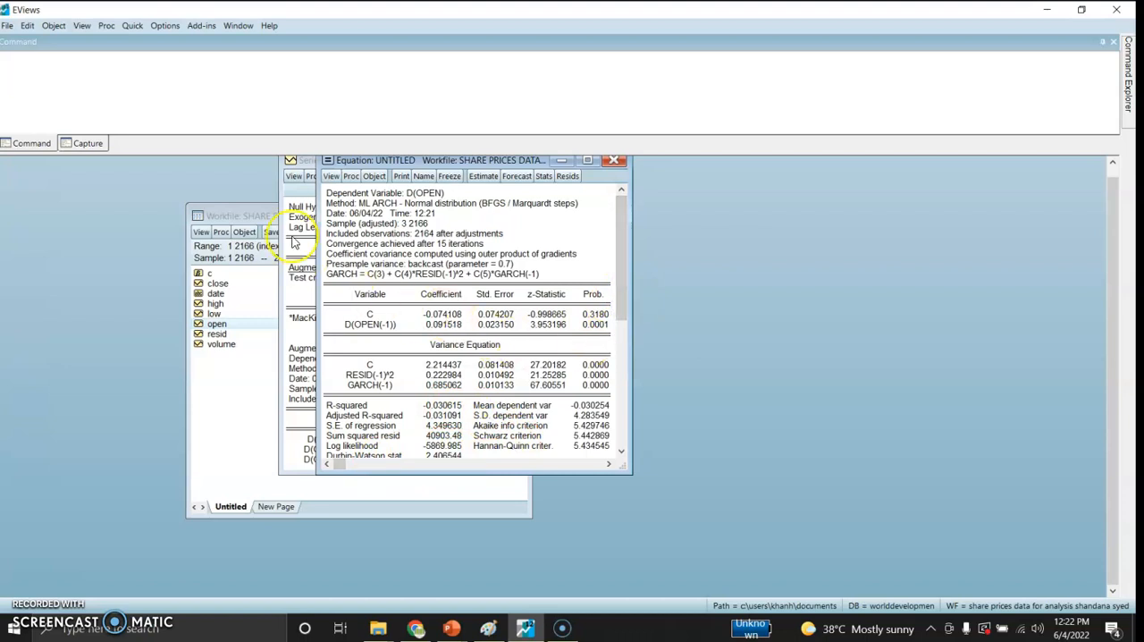
# Step: Start another equation estimation with the specification d(open) c d(open(-1))
pyautogui.click(131, 26)
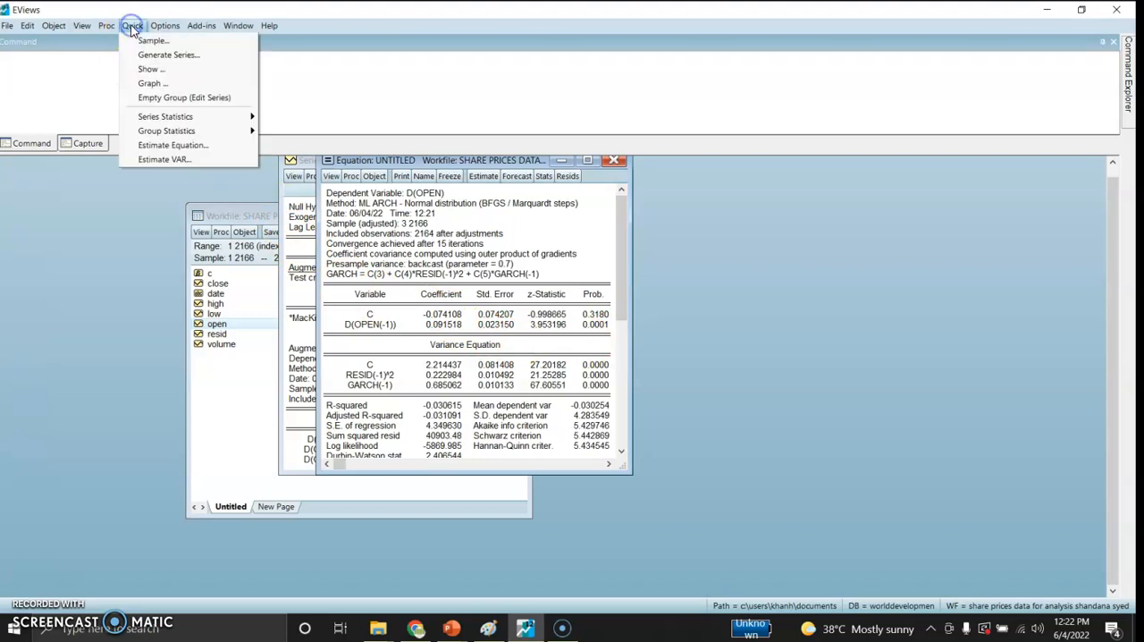
pyautogui.click(166, 145)
pyautogui.click(475, 259)
pyautogui.write('D')
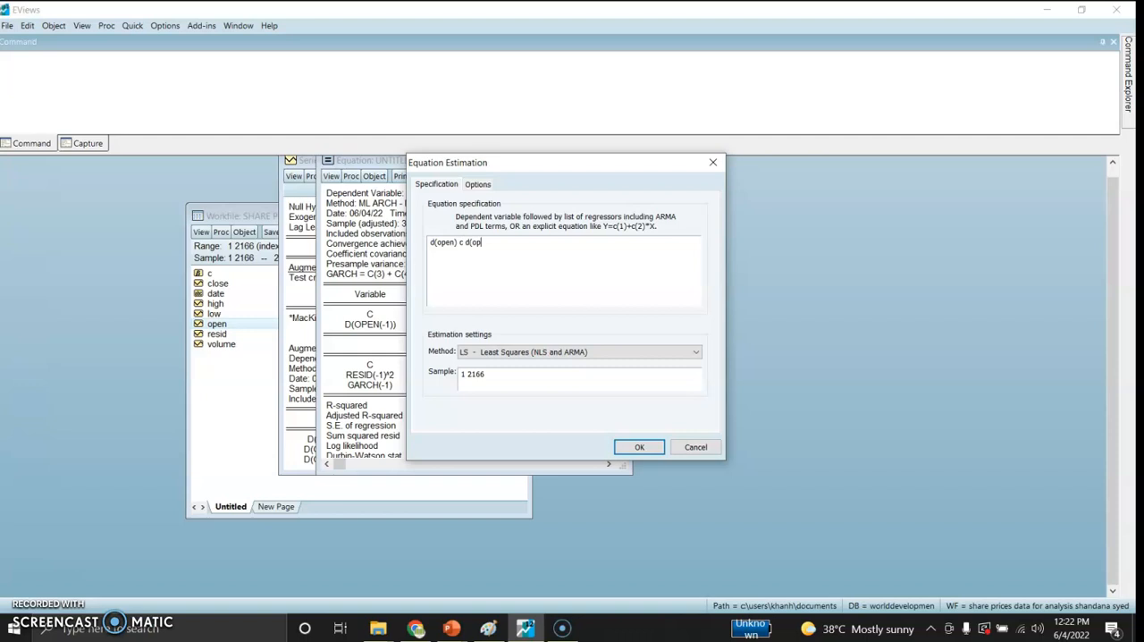
pyautogui.write('(-1')
# Step: Set the estimation method to ARCH and choose the EGARCH model with ARCH, GARCH and asymmetric orders of 1
pyautogui.click(511, 351)
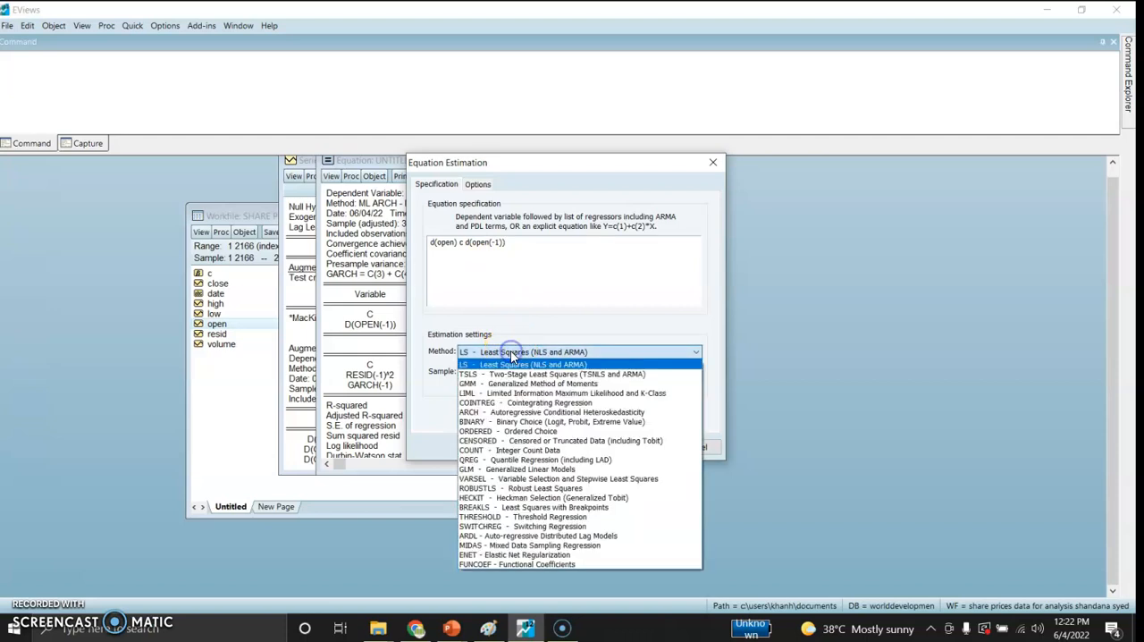
pyautogui.click(503, 412)
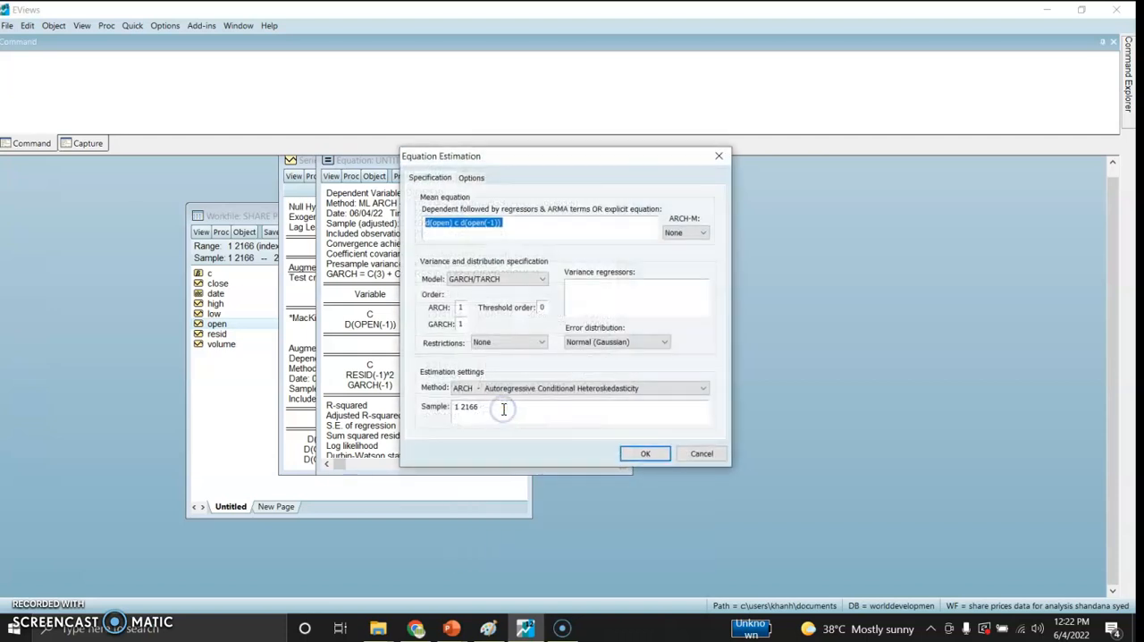
pyautogui.click(521, 282)
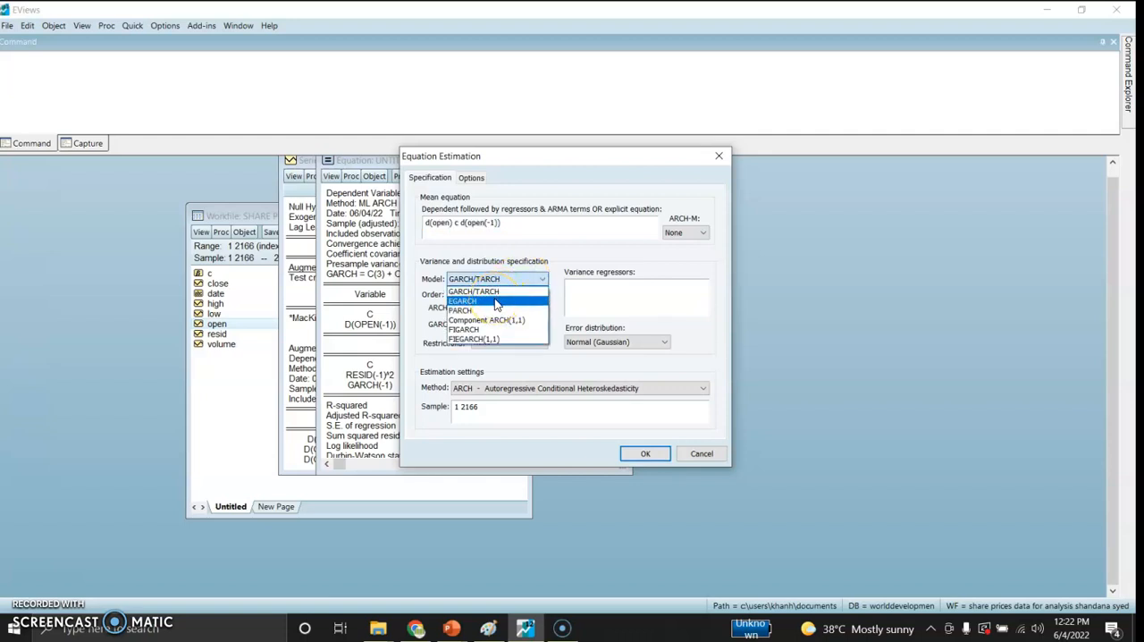
pyautogui.click(497, 302)
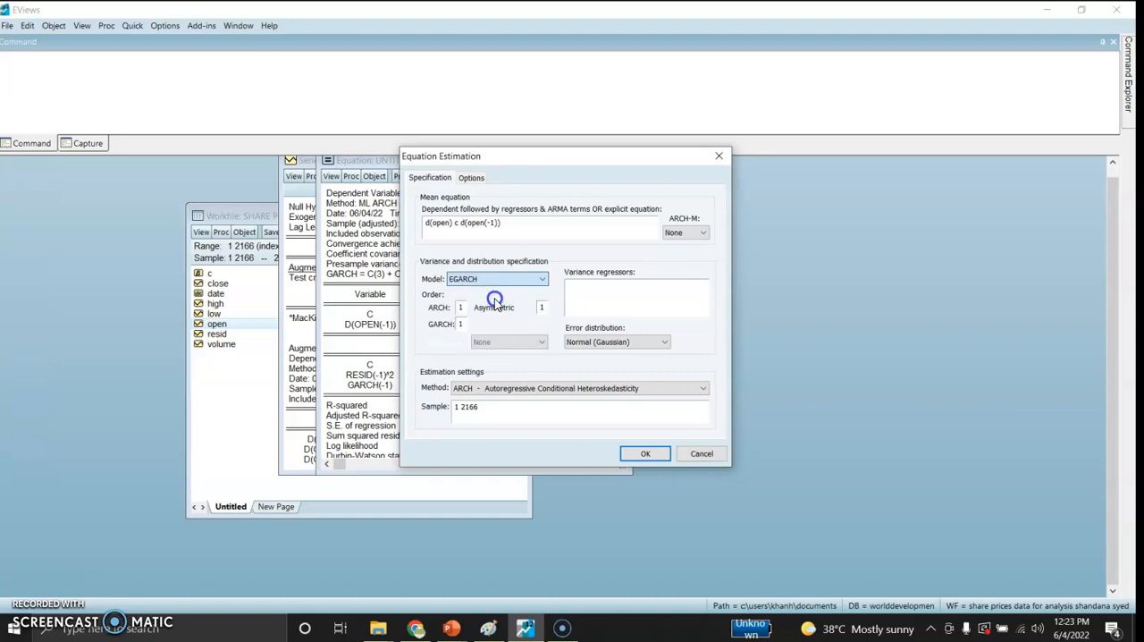
# Step: Copy the full mean equation text d(open) c d(open(-1)) for reuse
pyautogui.click(420, 229)
pyautogui.moveTo(426, 230); pyautogui.dragTo(503, 226)
pyautogui.rightClick(471, 230)
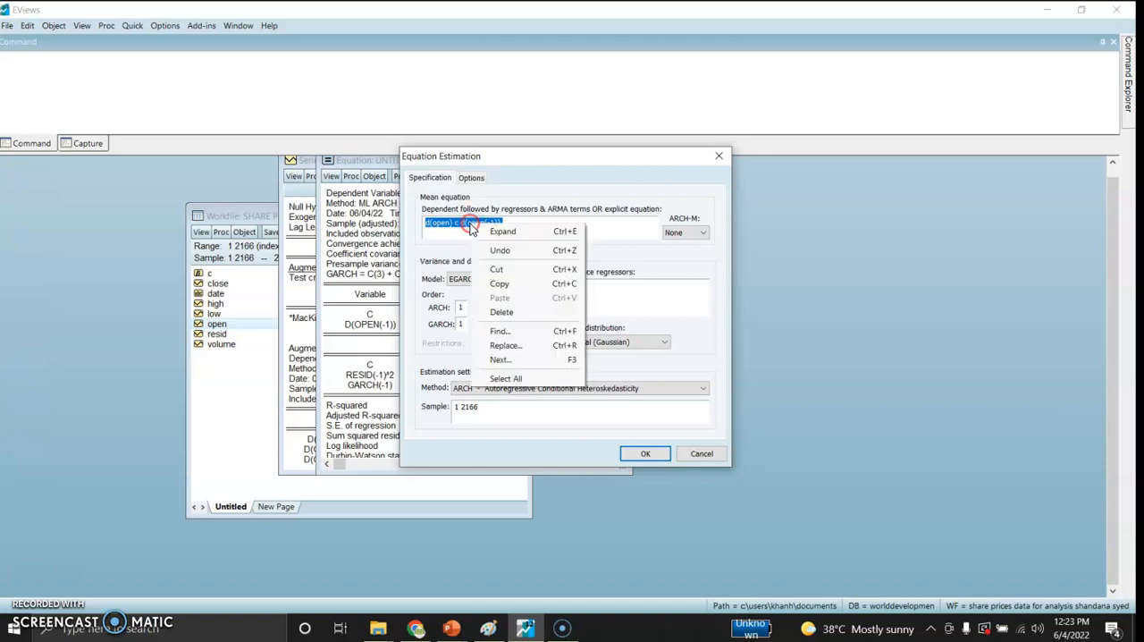
pyautogui.click(498, 284)
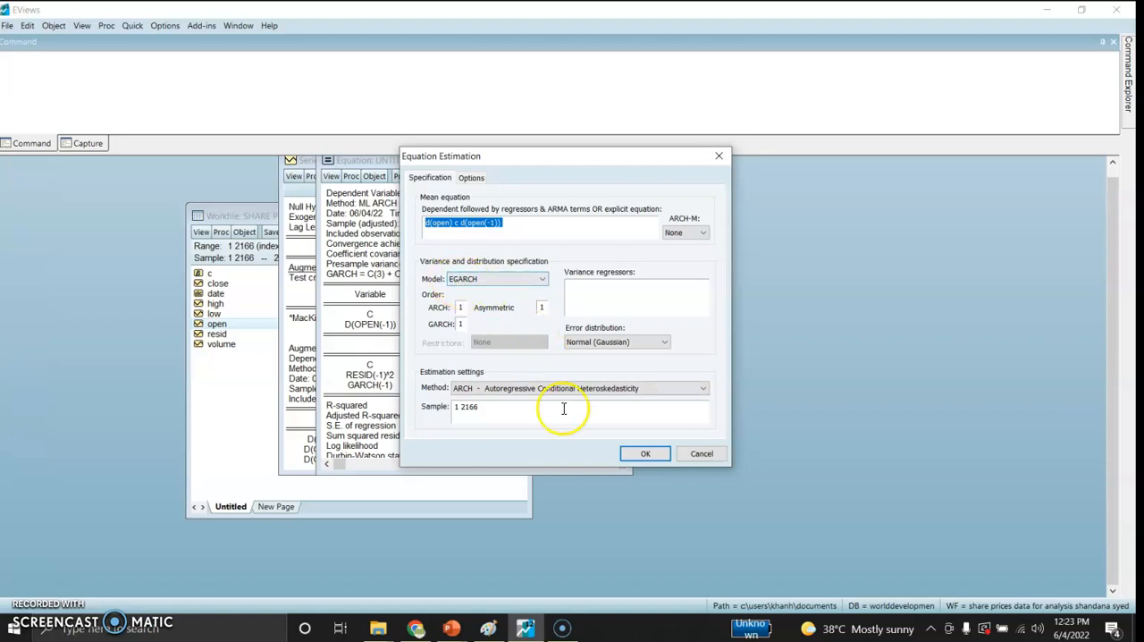
# Step: Estimate the EGARCH model, replacing the untitled equation, and review its output window
pyautogui.click(638, 455)
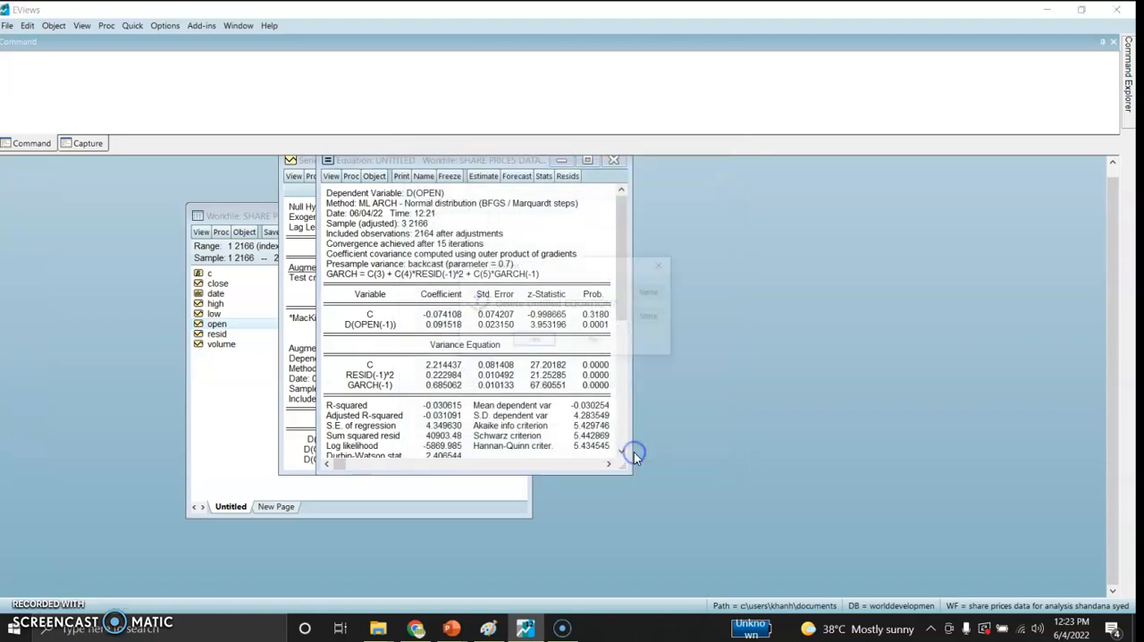
pyautogui.click(532, 343)
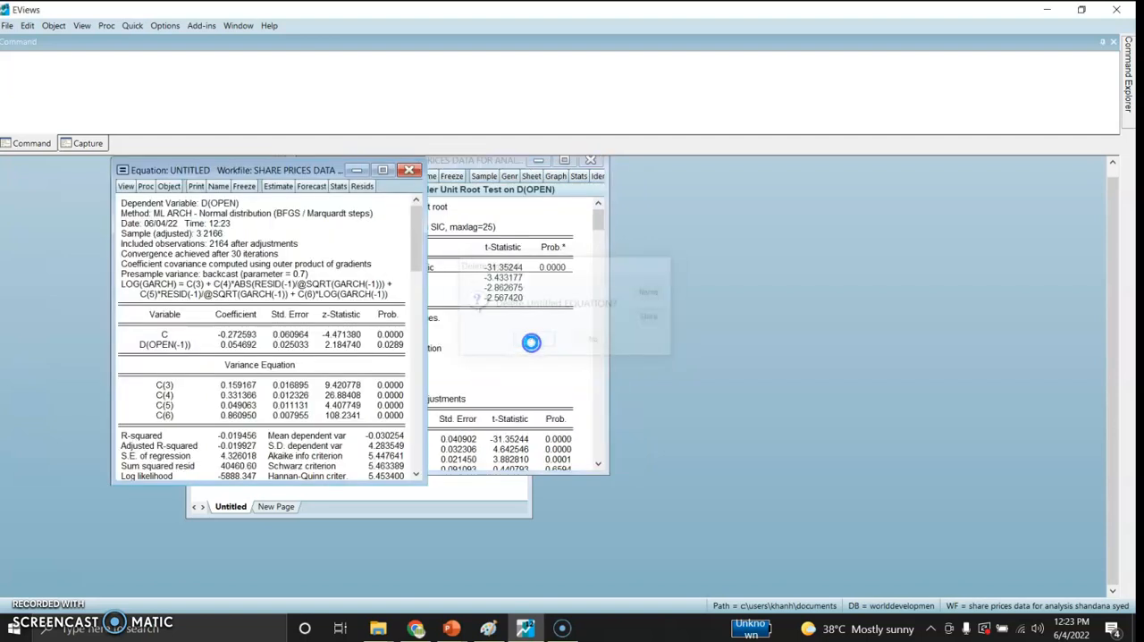
pyautogui.moveTo(286, 182); pyautogui.dragTo(471, 176)
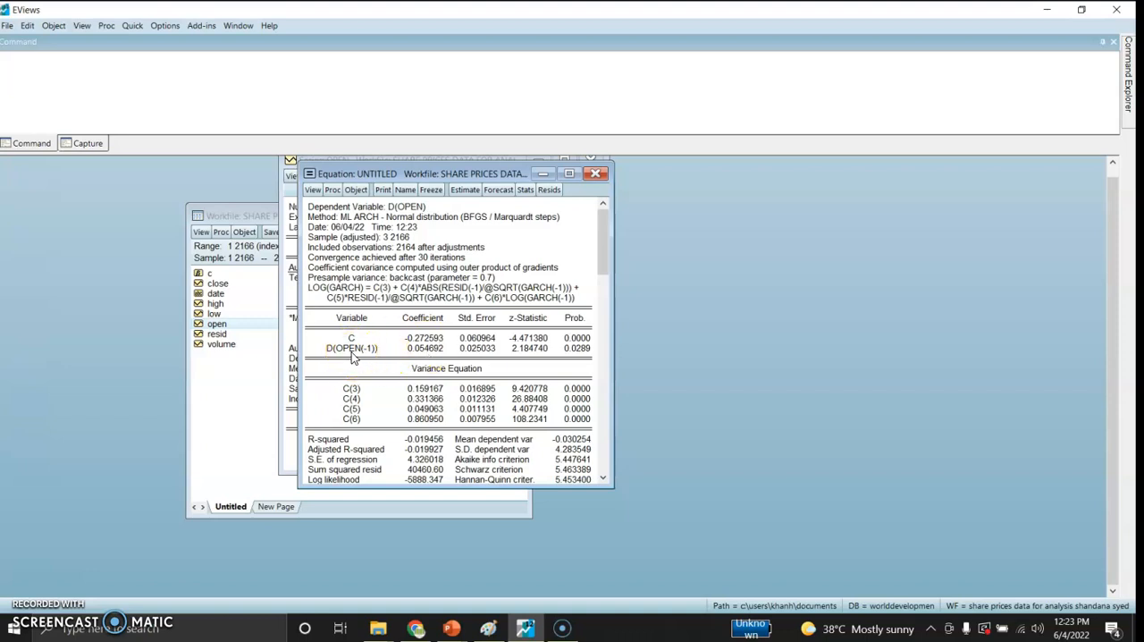
pyautogui.moveTo(604, 259); pyautogui.dragTo(611, 322)
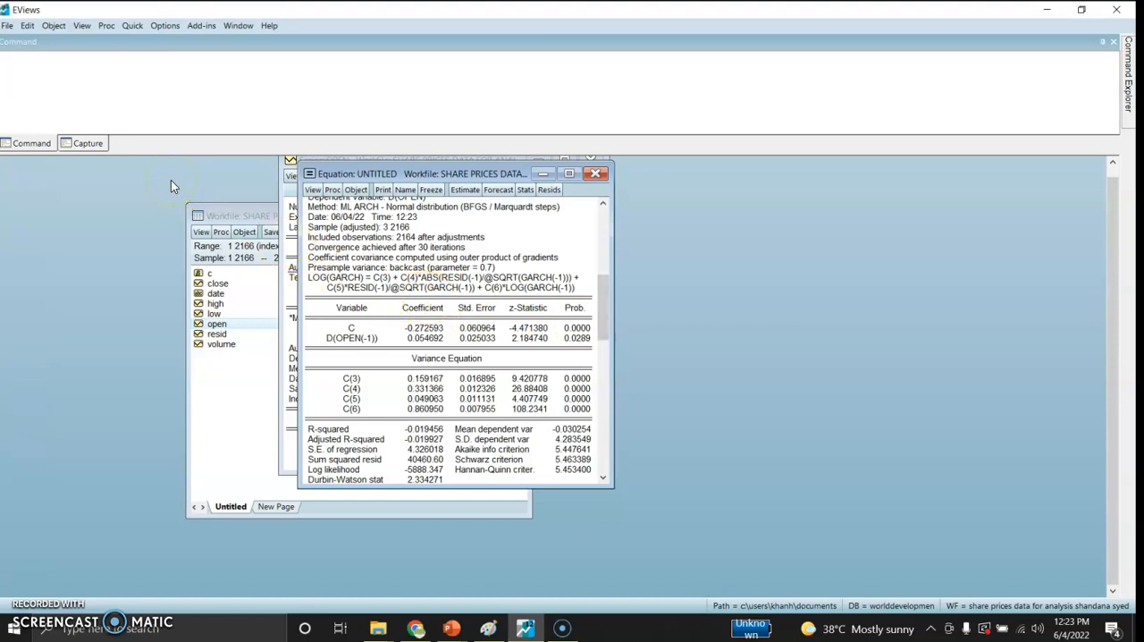
# Step: Start a new equation estimation and paste in the copied specification d(open) c d(open(-1))
pyautogui.click(132, 26)
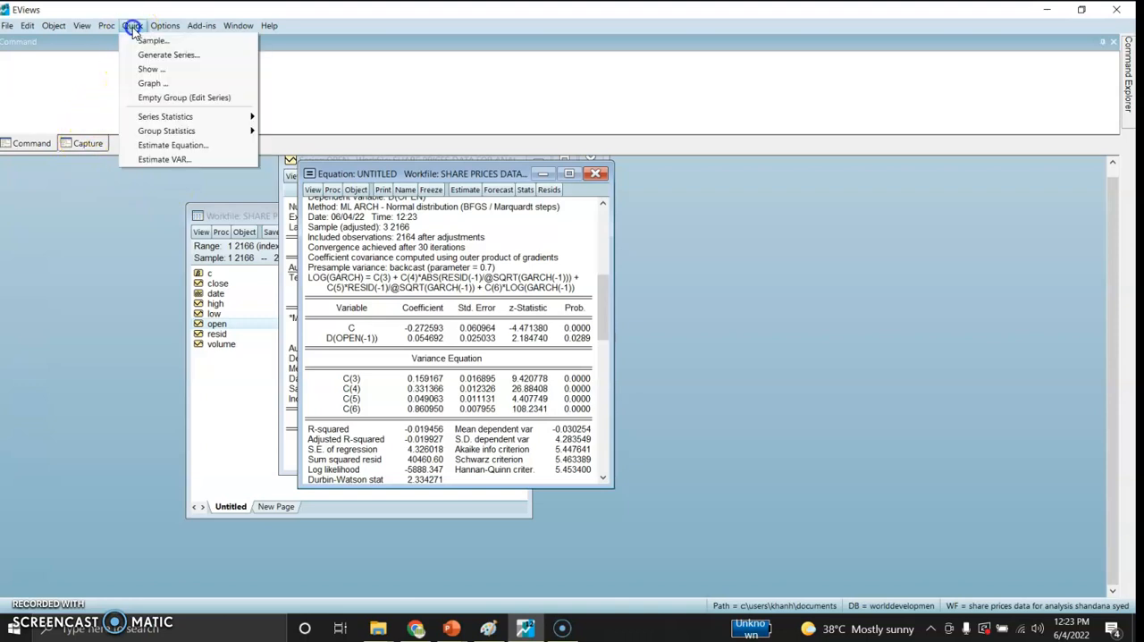
pyautogui.click(169, 146)
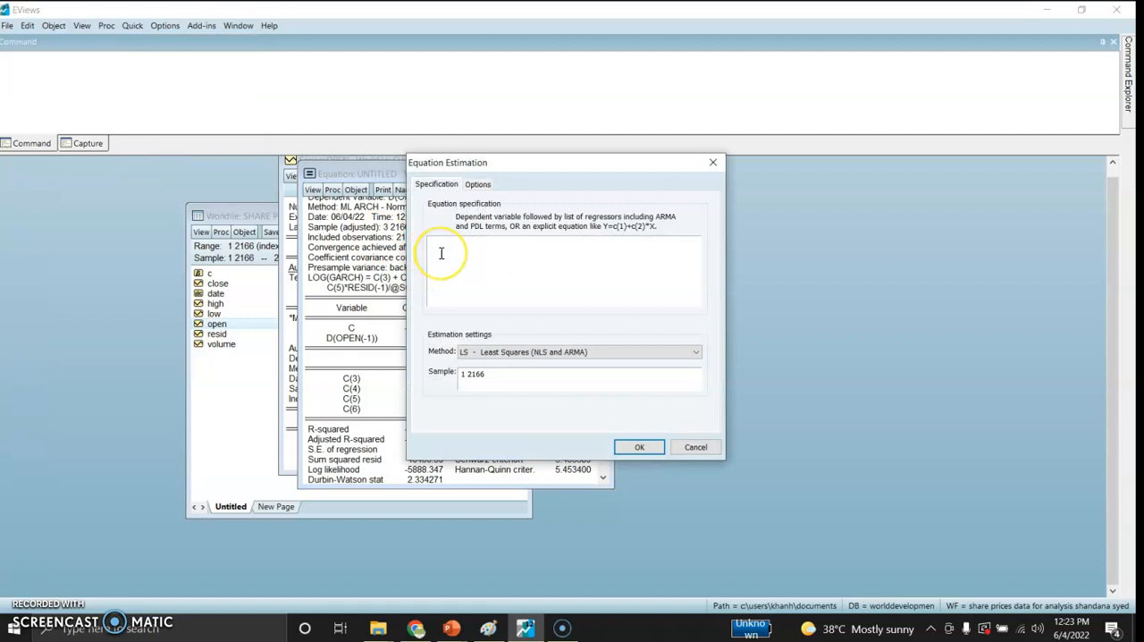
pyautogui.hotkey('ctrl', 'v')
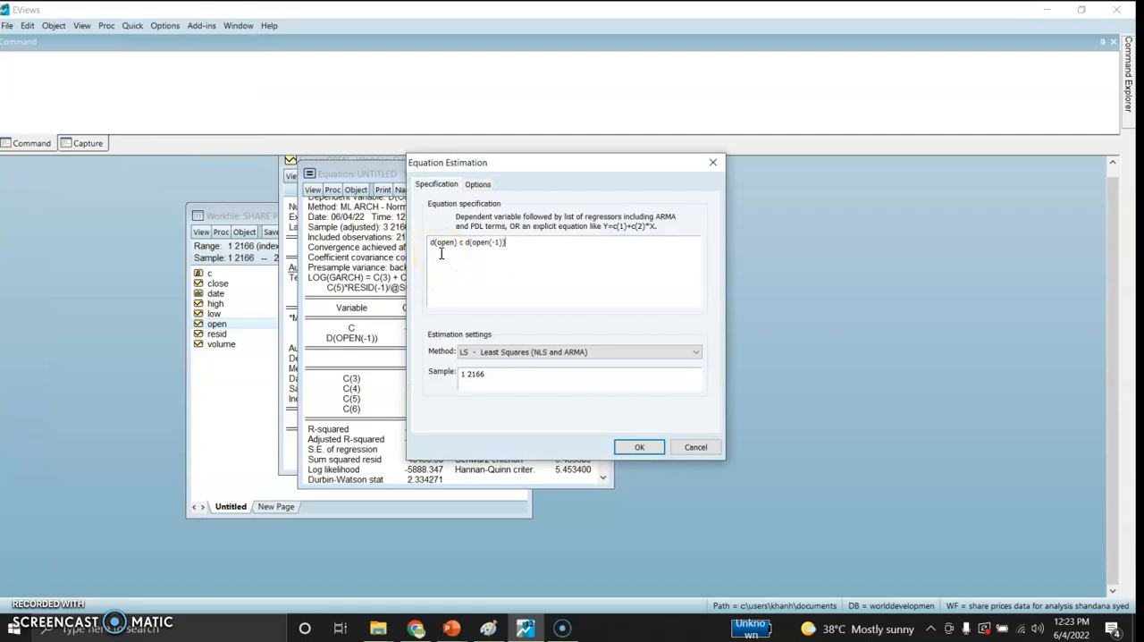
# Step: Estimate a PARCH model using the ARCH method with ARCH, GARCH and asymmetric orders of 1, replacing the untitled equation, and review its output
pyautogui.click(514, 352)
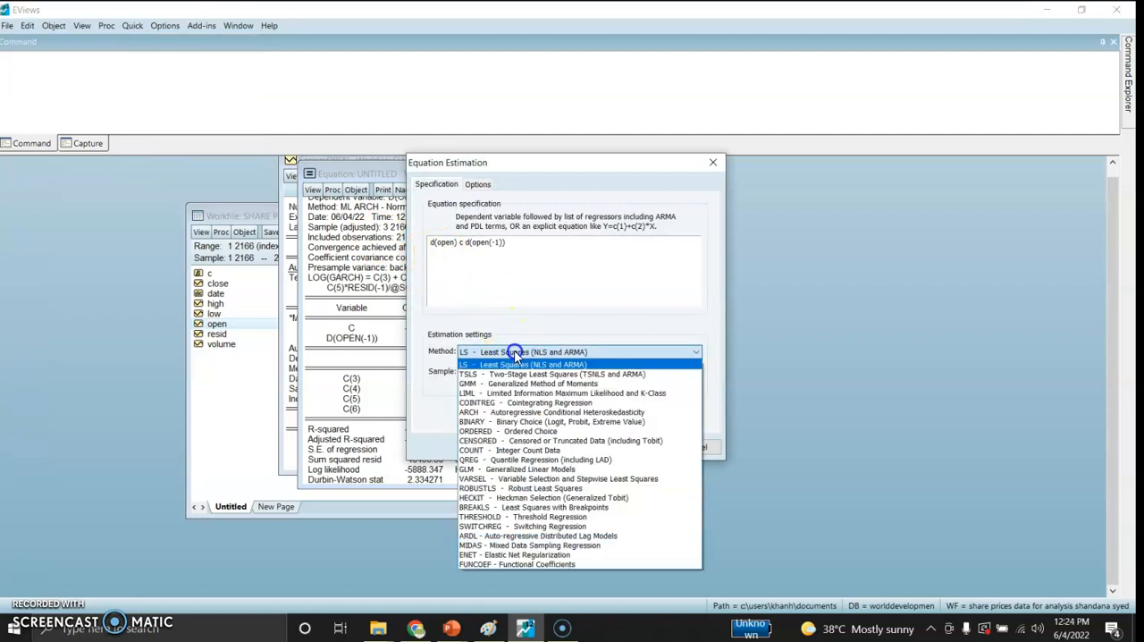
pyautogui.click(509, 412)
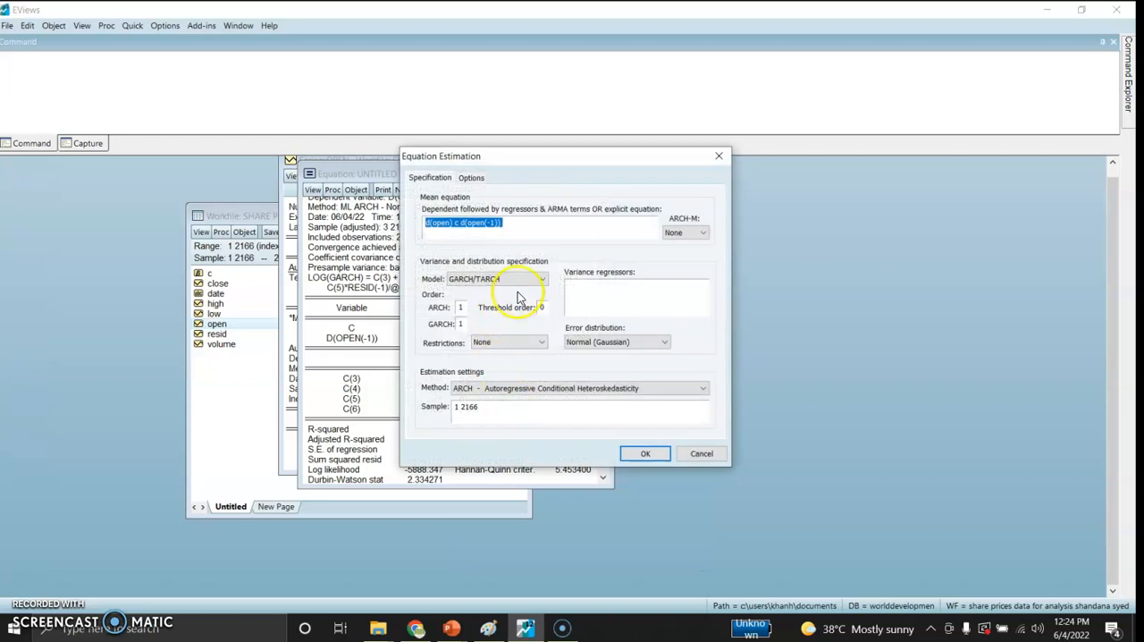
pyautogui.click(529, 286)
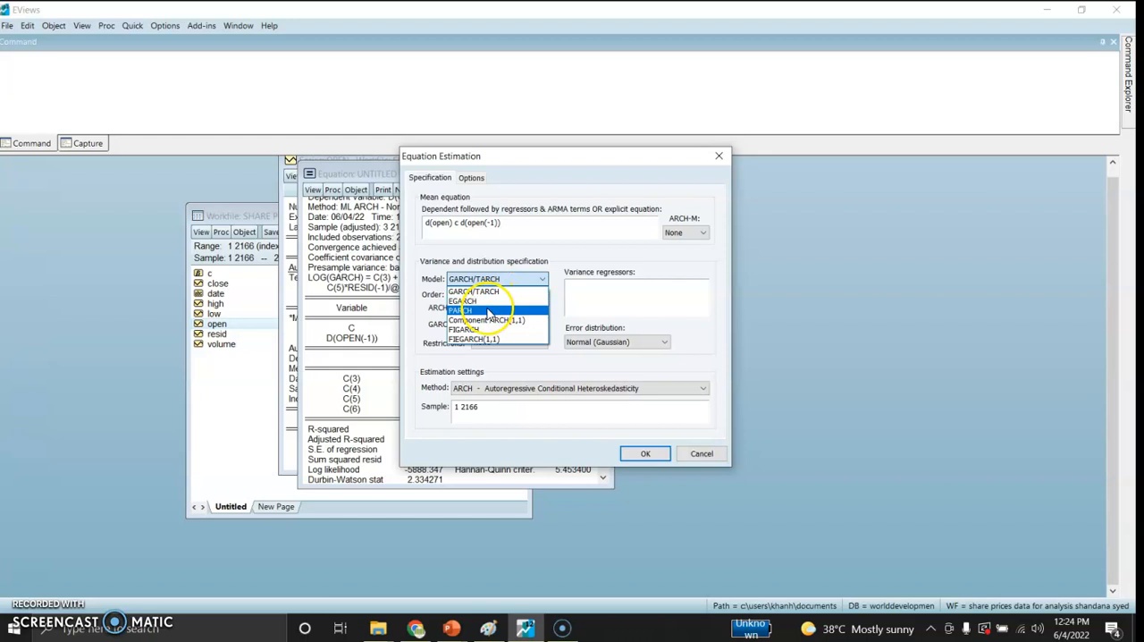
pyautogui.click(488, 312)
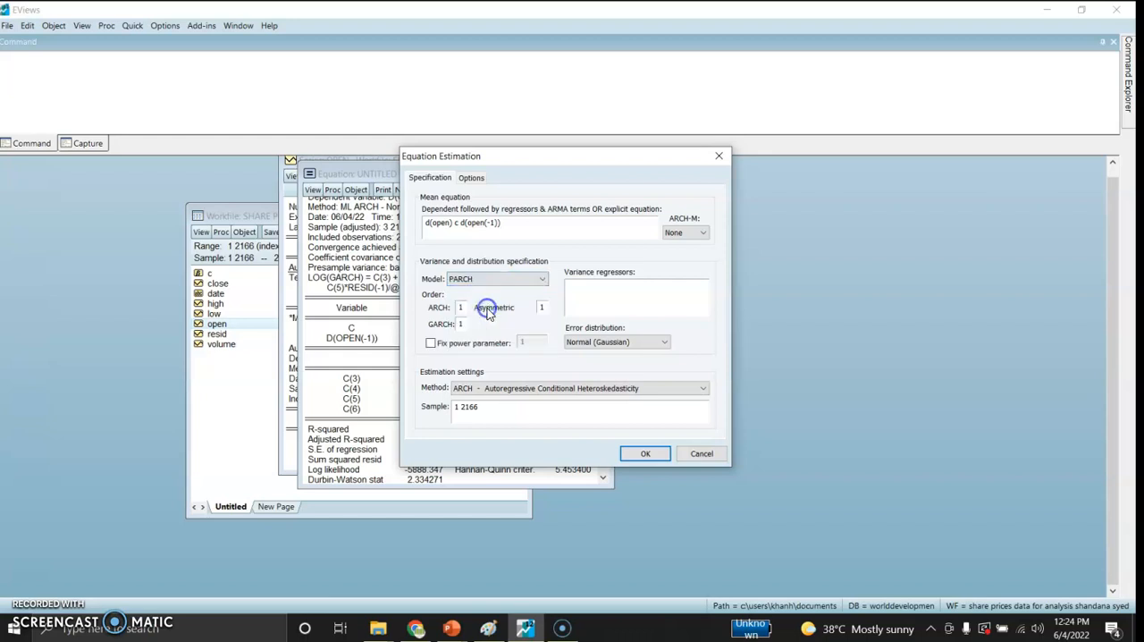
pyautogui.click(632, 456)
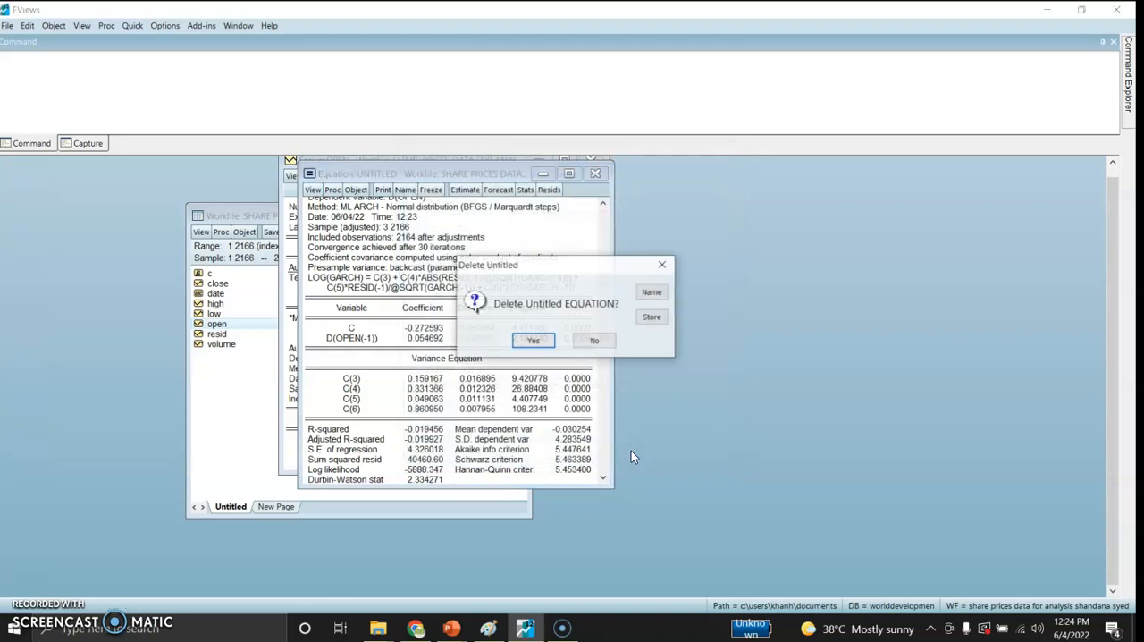
pyautogui.click(513, 344)
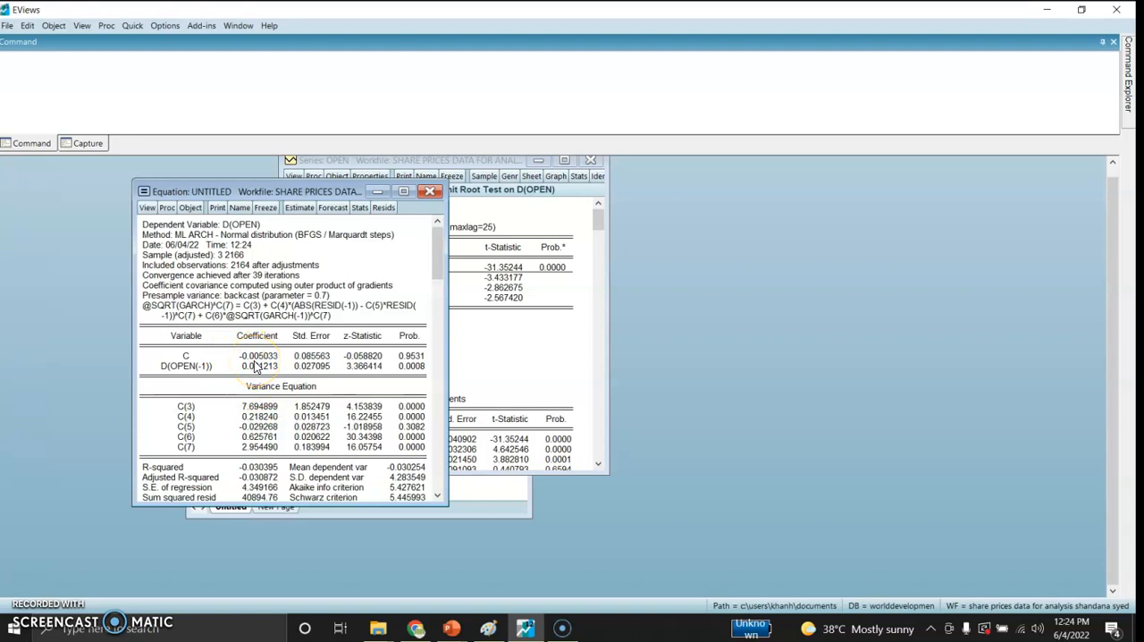
pyautogui.moveTo(438, 274); pyautogui.dragTo(446, 403)
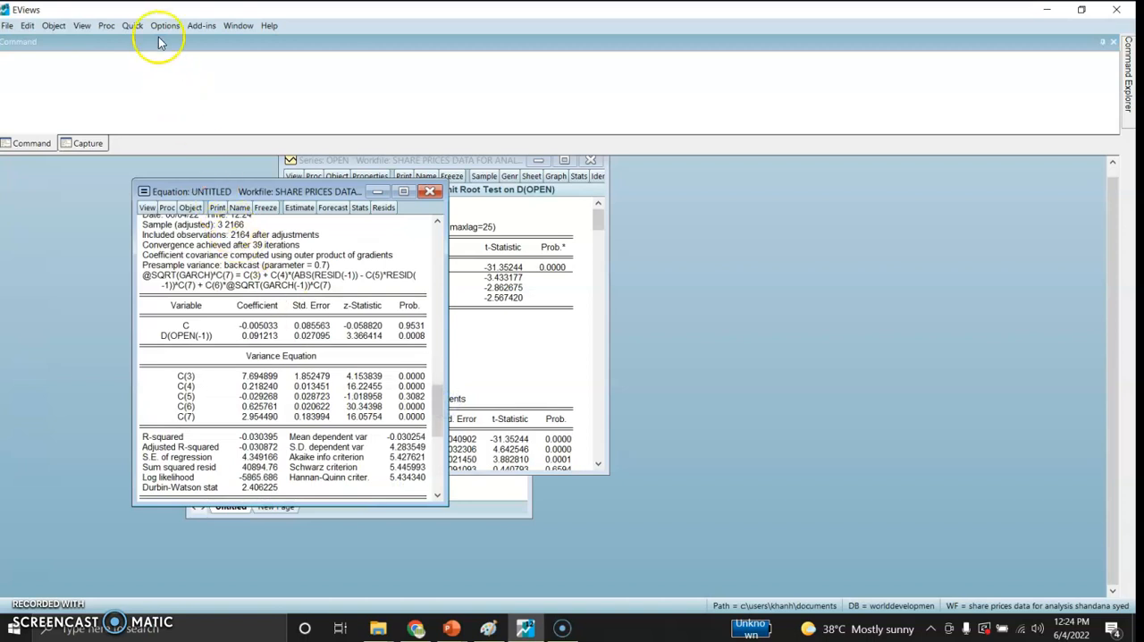
# Step: Start a new equation estimation with the copied specification d(open) c d(open(-1))
pyautogui.click(131, 27)
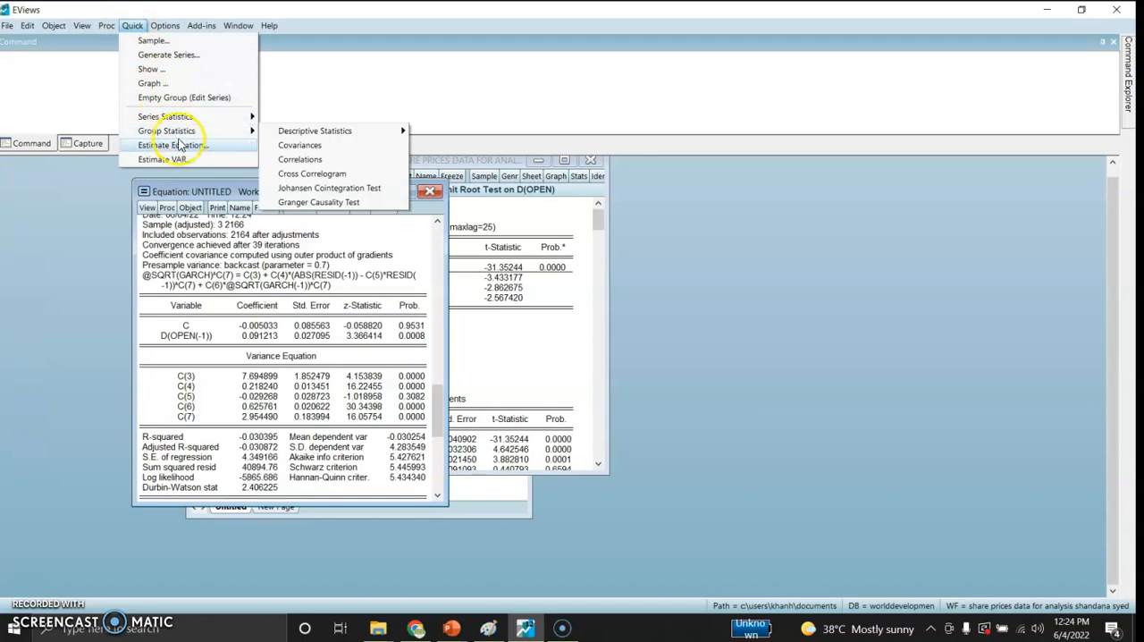
pyautogui.click(177, 145)
pyautogui.doubleClick(451, 253)
pyautogui.write('d(open) c d(open(-1))')
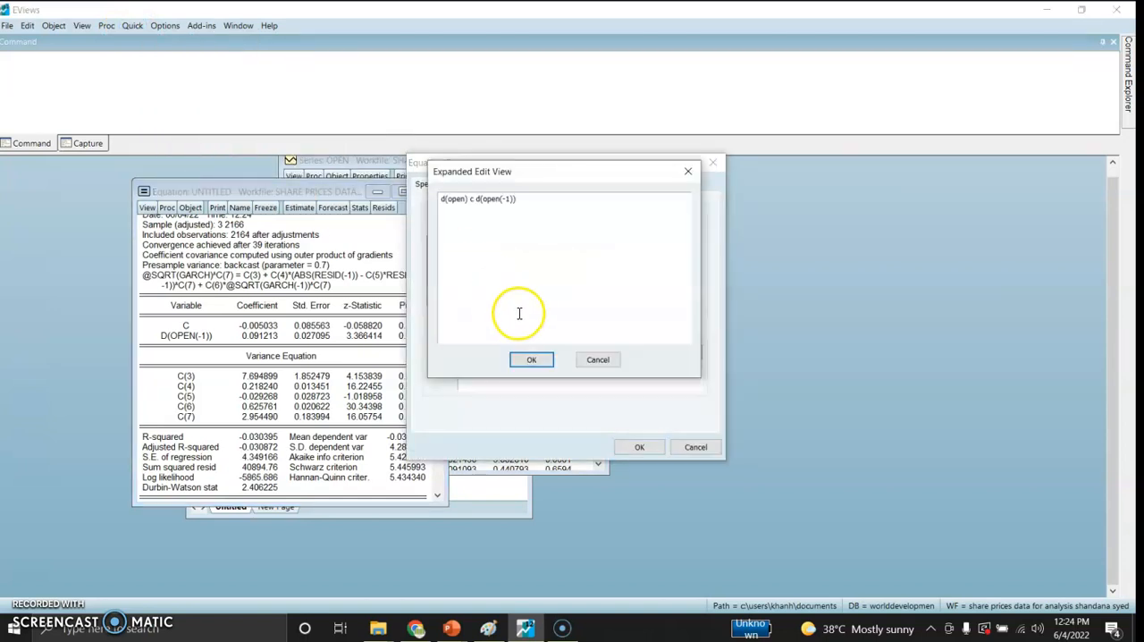
pyautogui.click(688, 173)
pyautogui.write('d(open) c d(open(-1))')
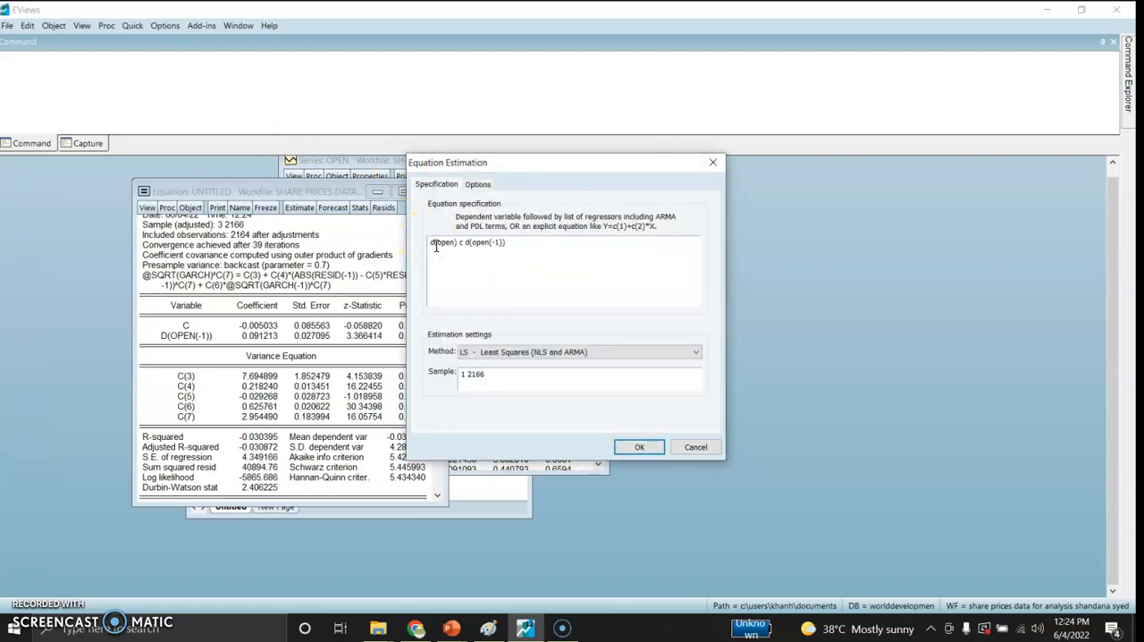
# Step: Estimate a FIGARCH model using the ARCH method with orders of 1 and lag truncation 1000, replacing the untitled equation, and review its output
pyautogui.click(523, 352)
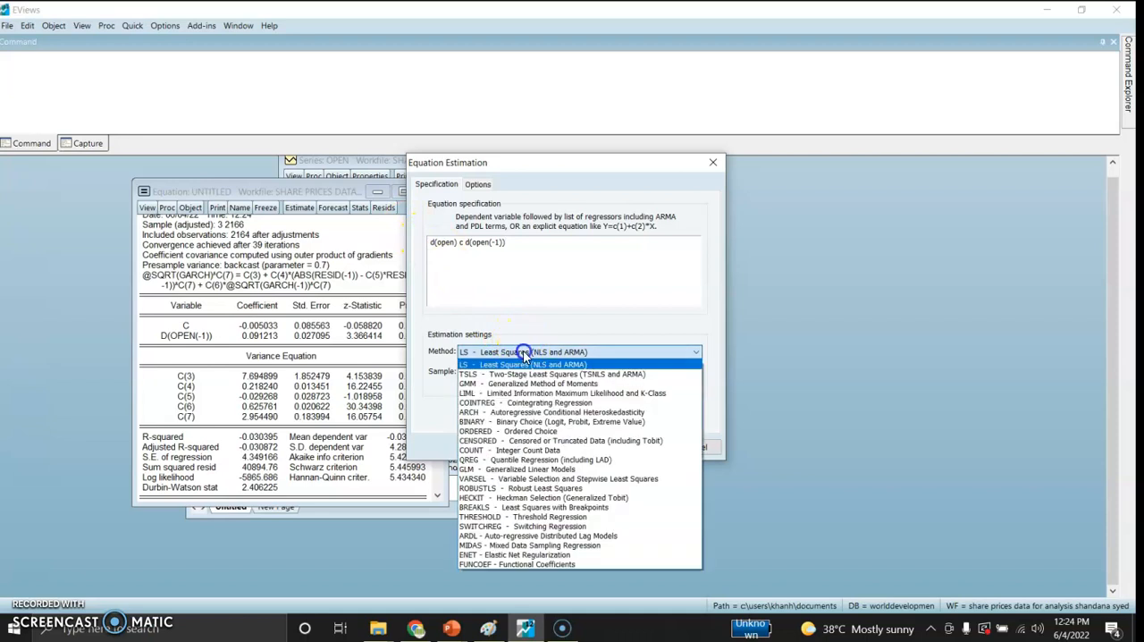
pyautogui.click(506, 412)
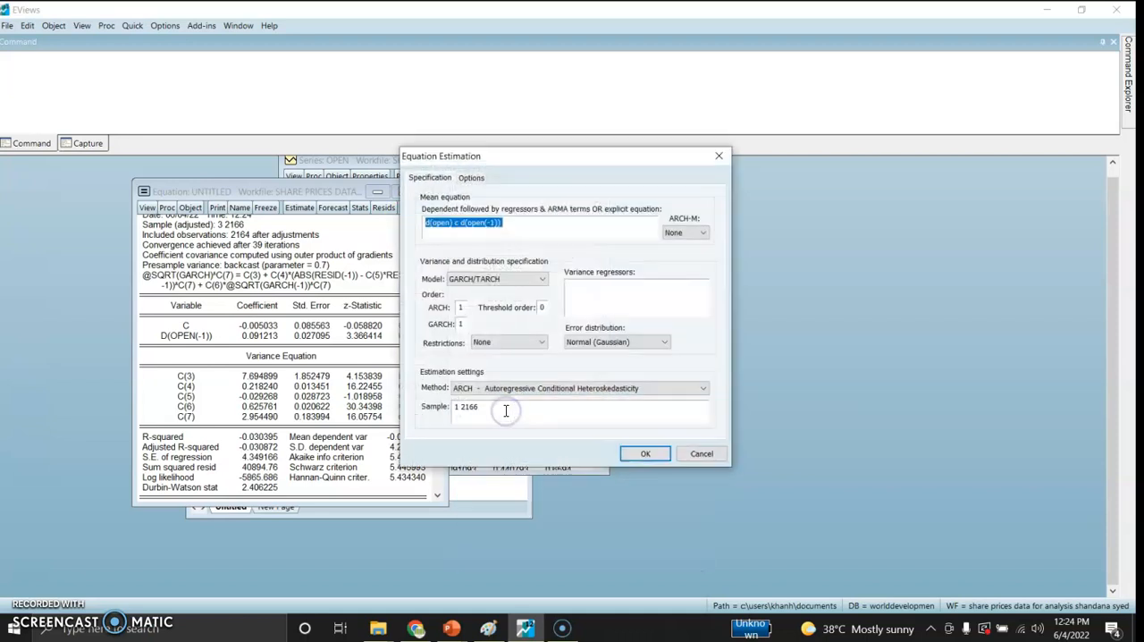
pyautogui.click(497, 280)
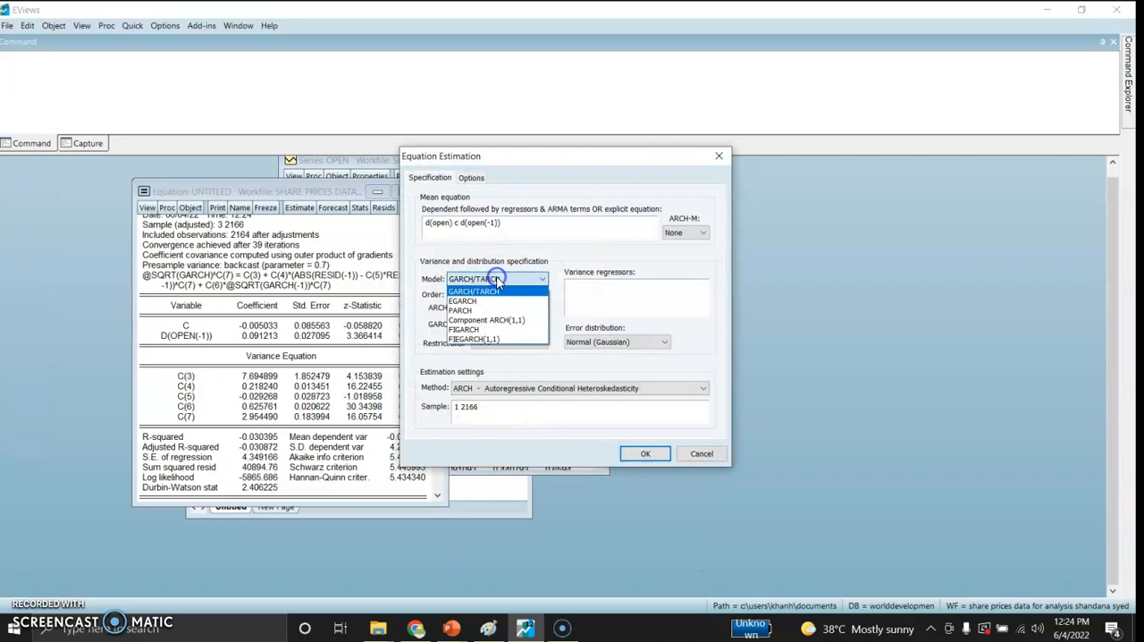
pyautogui.click(483, 329)
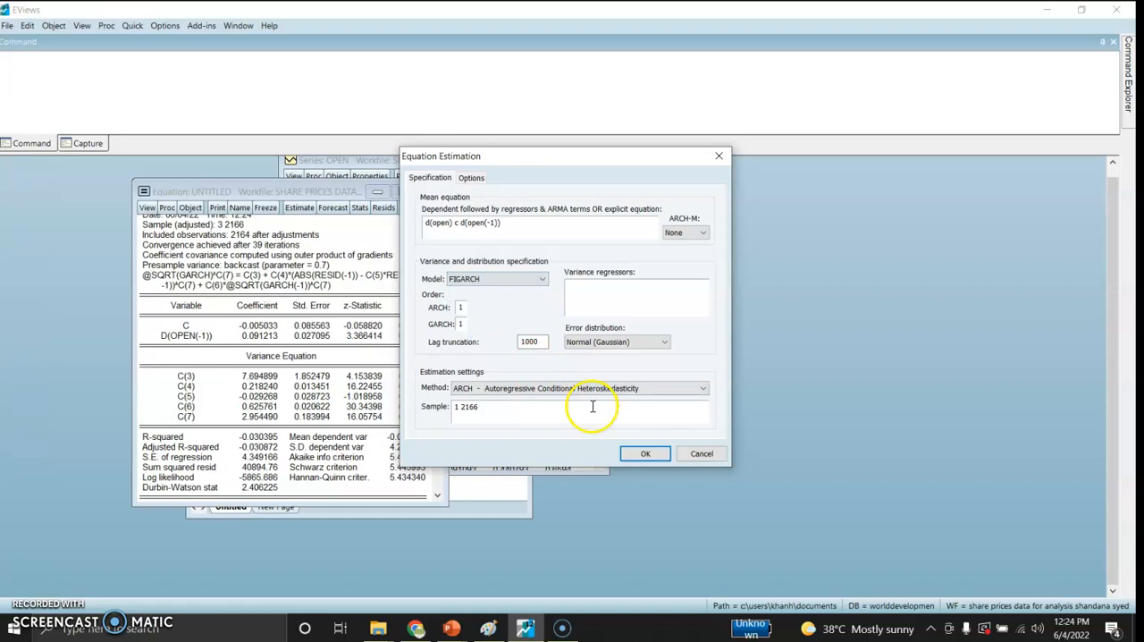
pyautogui.click(640, 454)
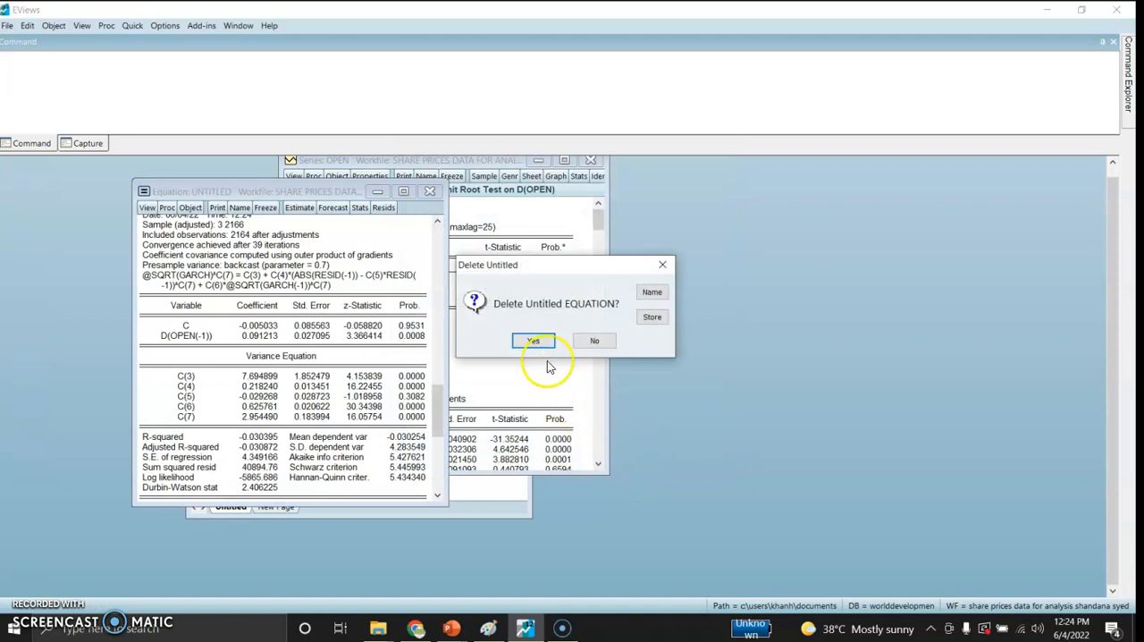
pyautogui.click(533, 342)
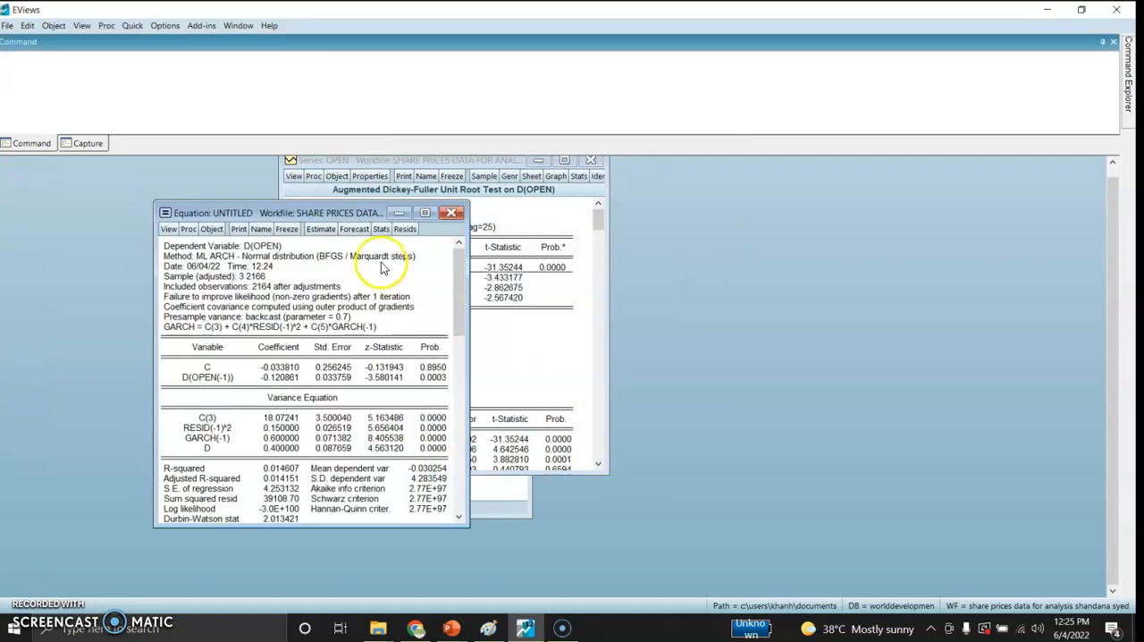
pyautogui.moveTo(290, 212); pyautogui.dragTo(384, 159)
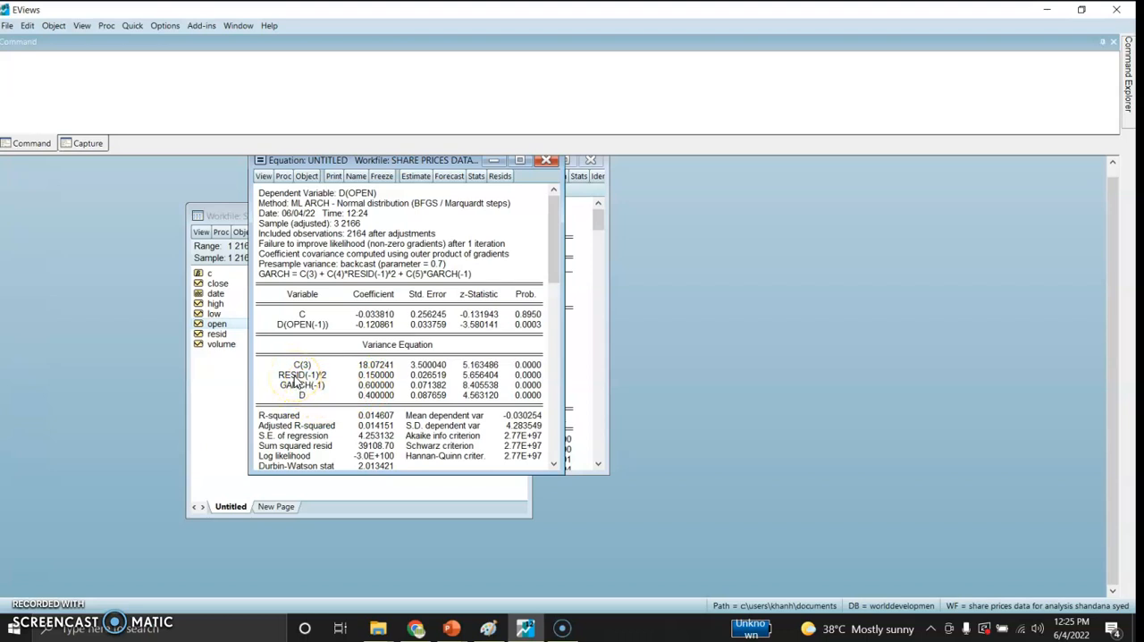
pyautogui.moveTo(549, 261); pyautogui.dragTo(553, 302)
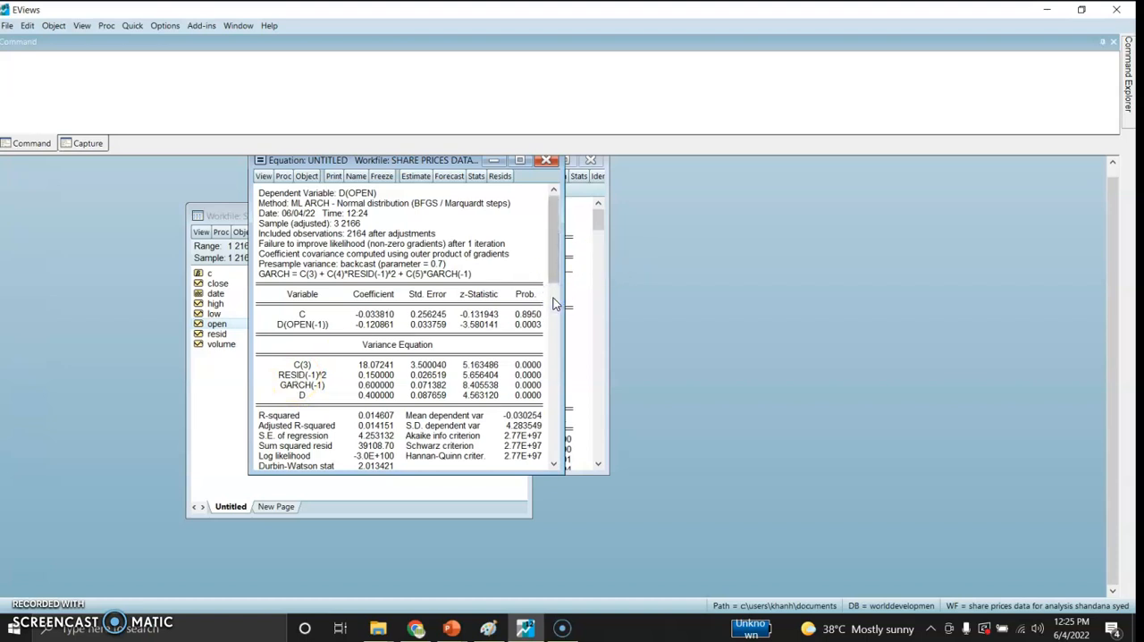
pyautogui.moveTo(560, 252); pyautogui.dragTo(565, 398)
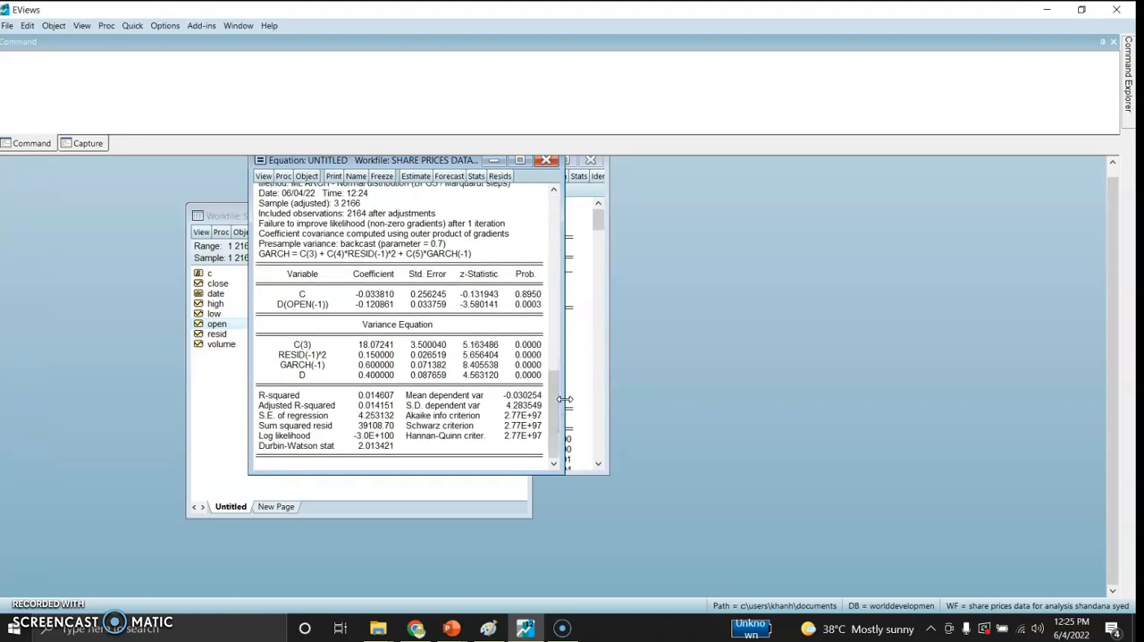
# Step: Set up another equation estimation with the specification d(open) c d(open(-1)) and the ARCH method
pyautogui.click(131, 26)
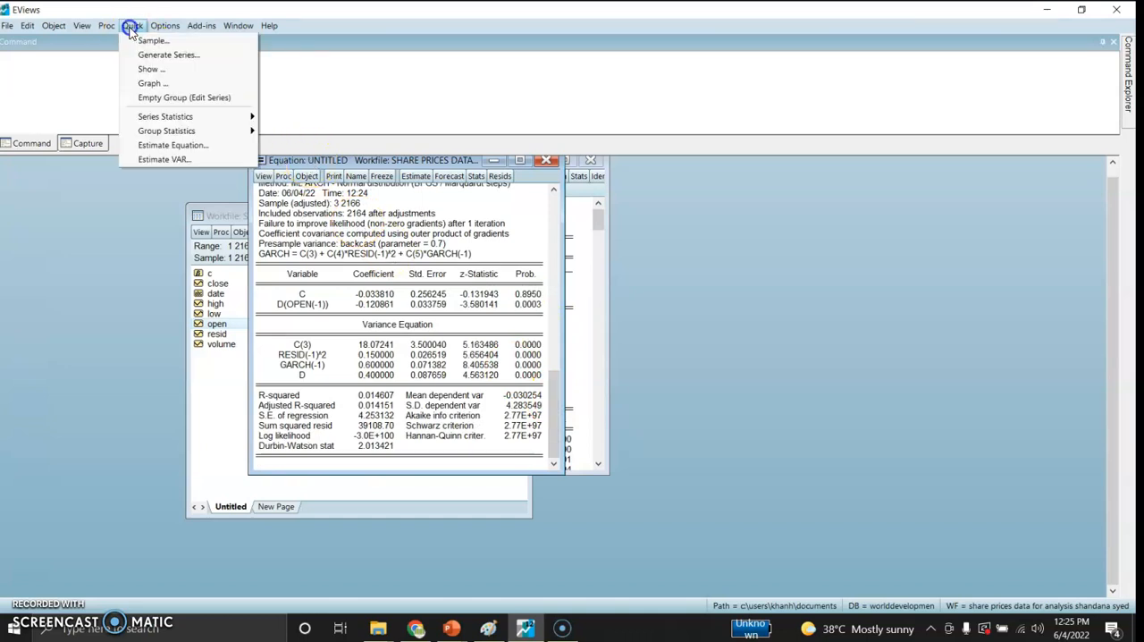
pyautogui.click(171, 145)
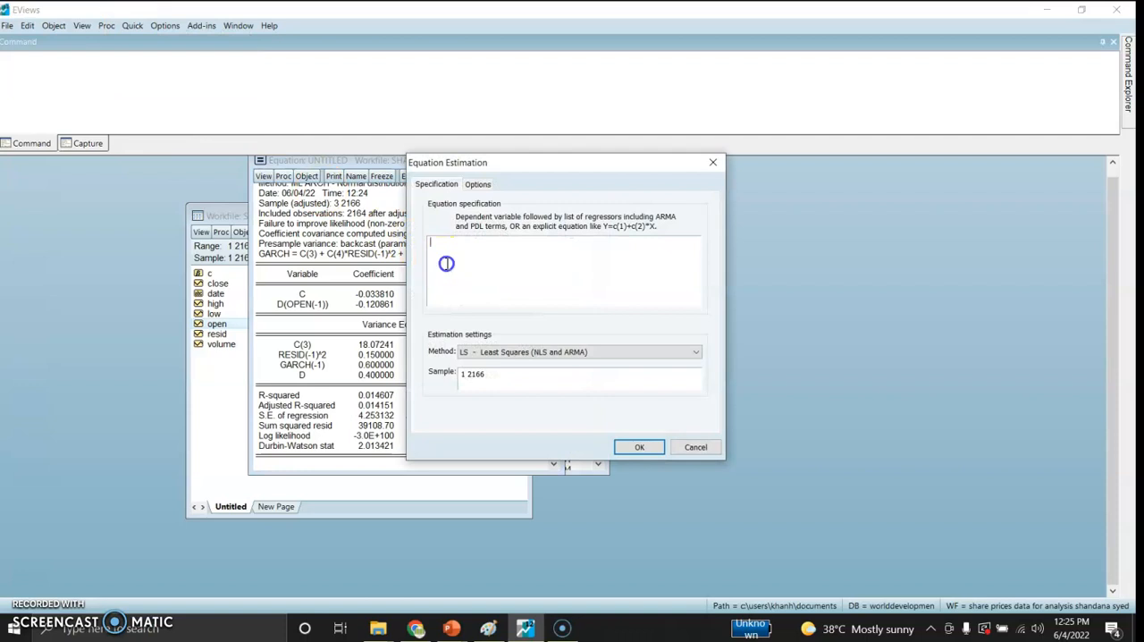
pyautogui.write('d(open) c d(open(-1))')
pyautogui.click(487, 351)
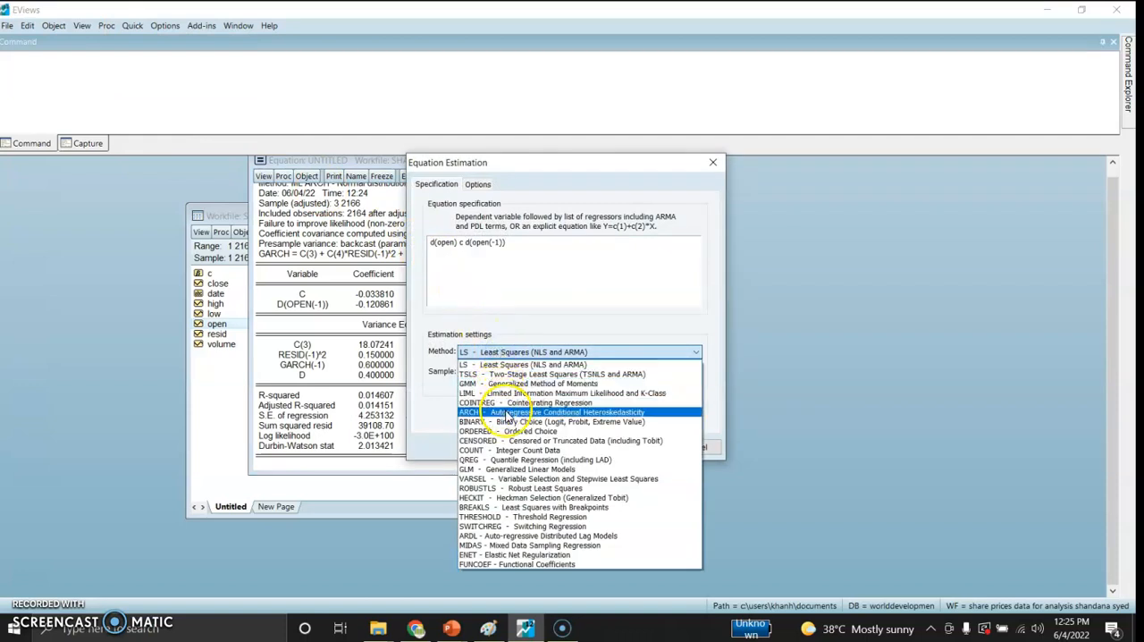
pyautogui.click(502, 412)
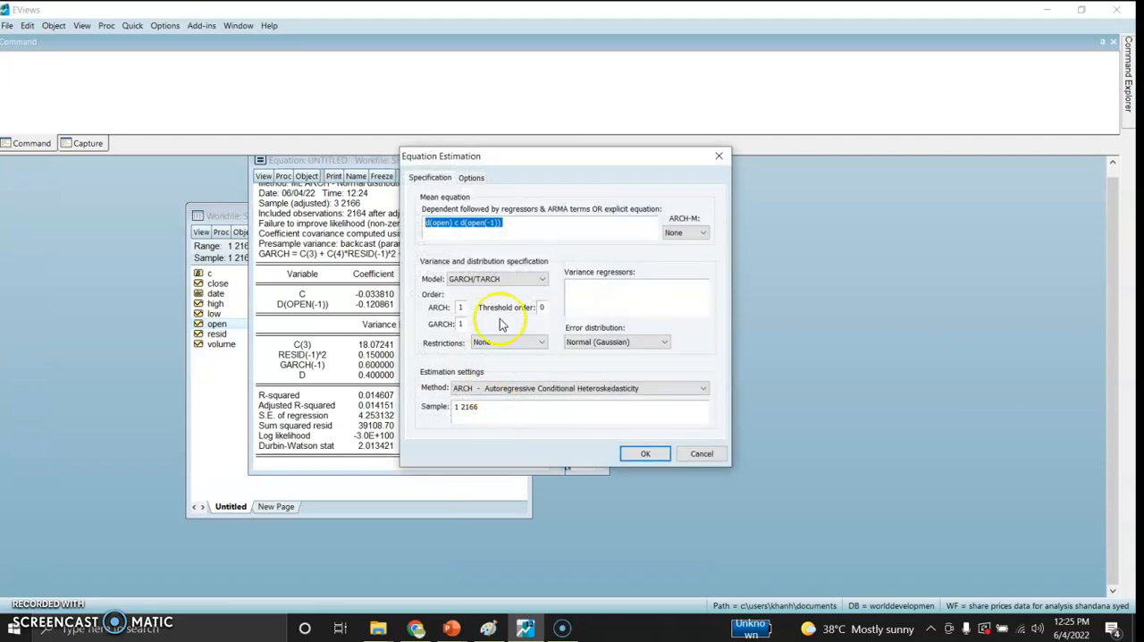
# Step: Estimate the FIEGARCH(1,1) model, replacing the untitled equation, and review its full output
pyautogui.click(500, 280)
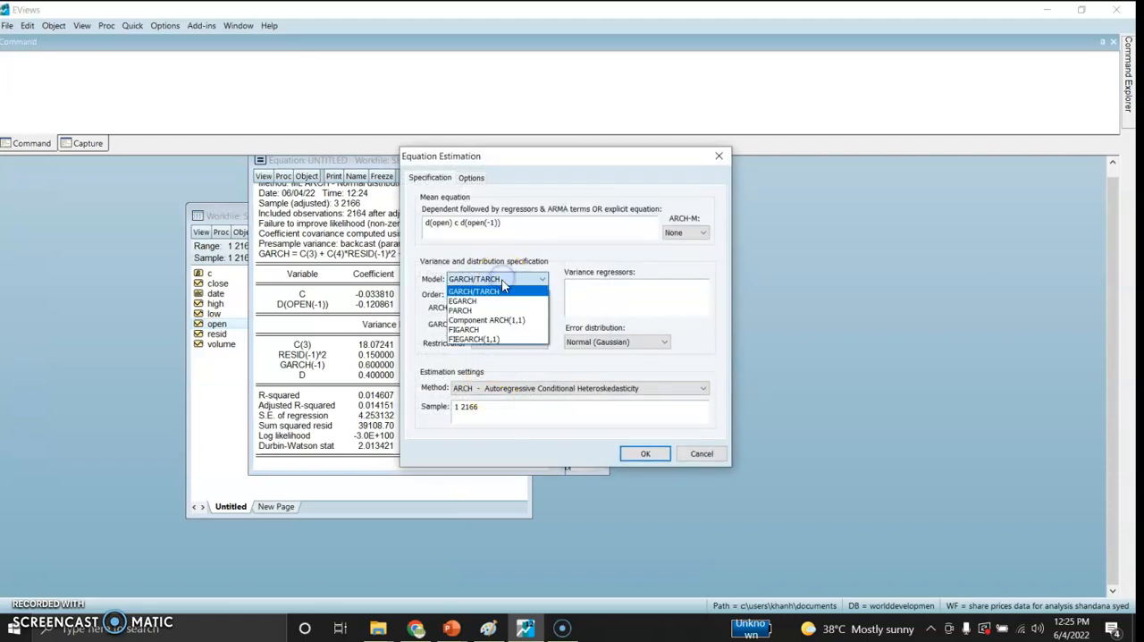
pyautogui.click(495, 338)
pyautogui.click(631, 453)
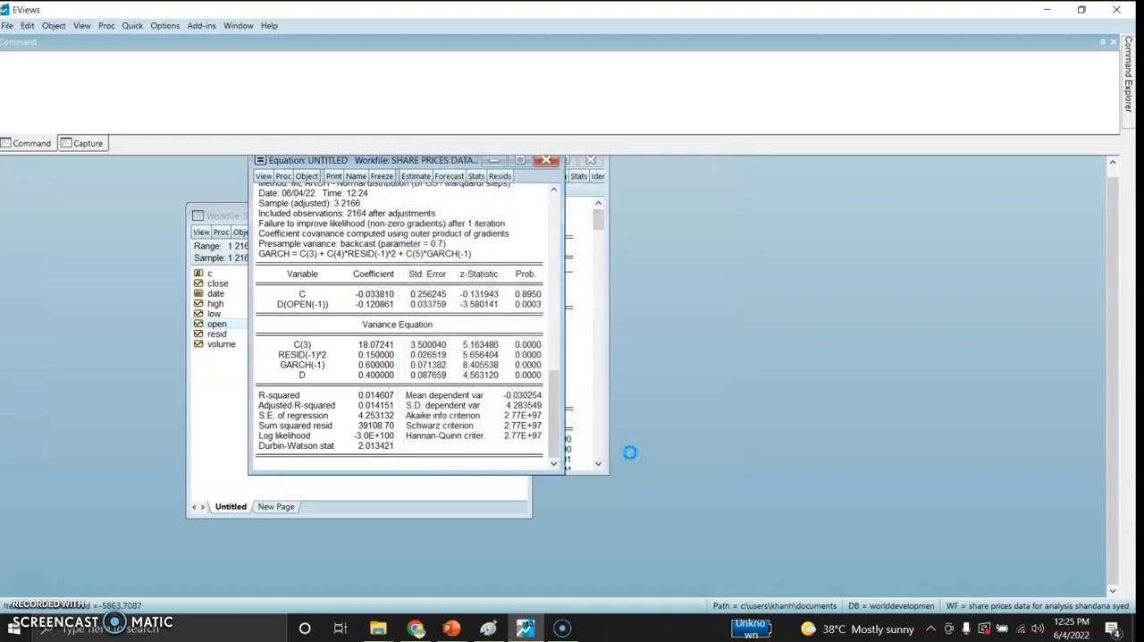
pyautogui.press('Escape')
pyautogui.click(524, 341)
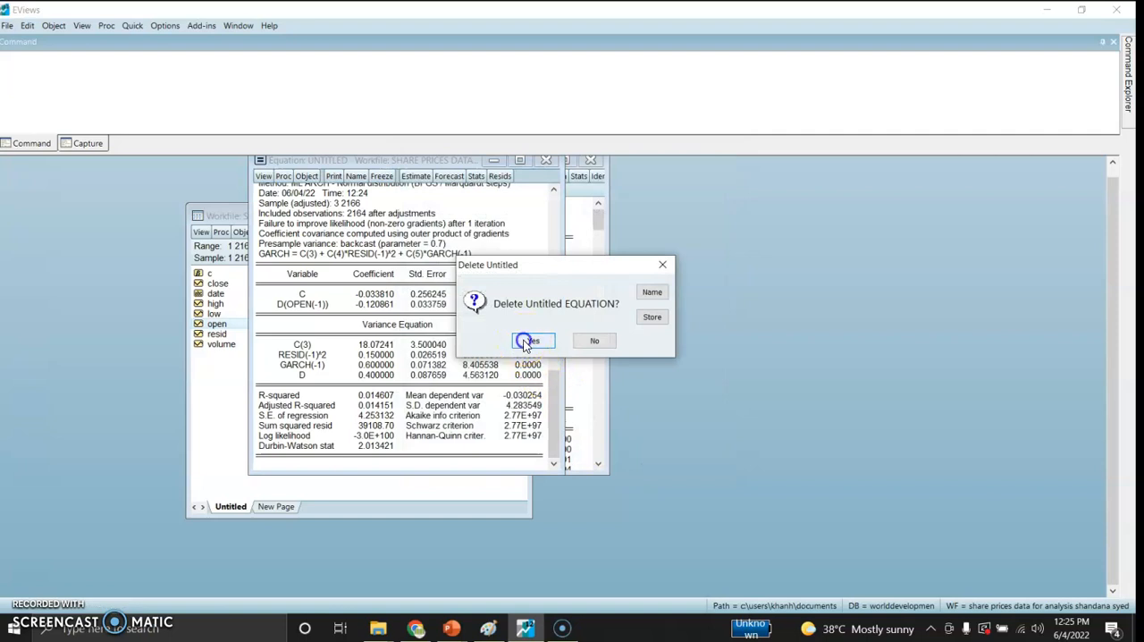
pyautogui.moveTo(321, 231); pyautogui.dragTo(380, 184)
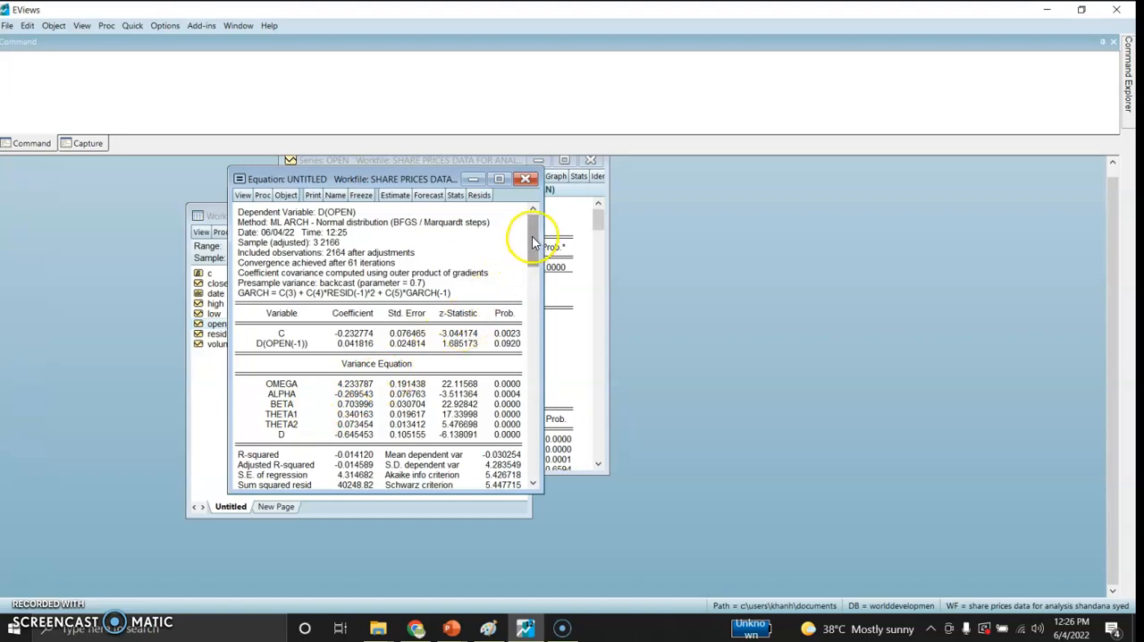
pyautogui.moveTo(533, 235); pyautogui.dragTo(531, 386)
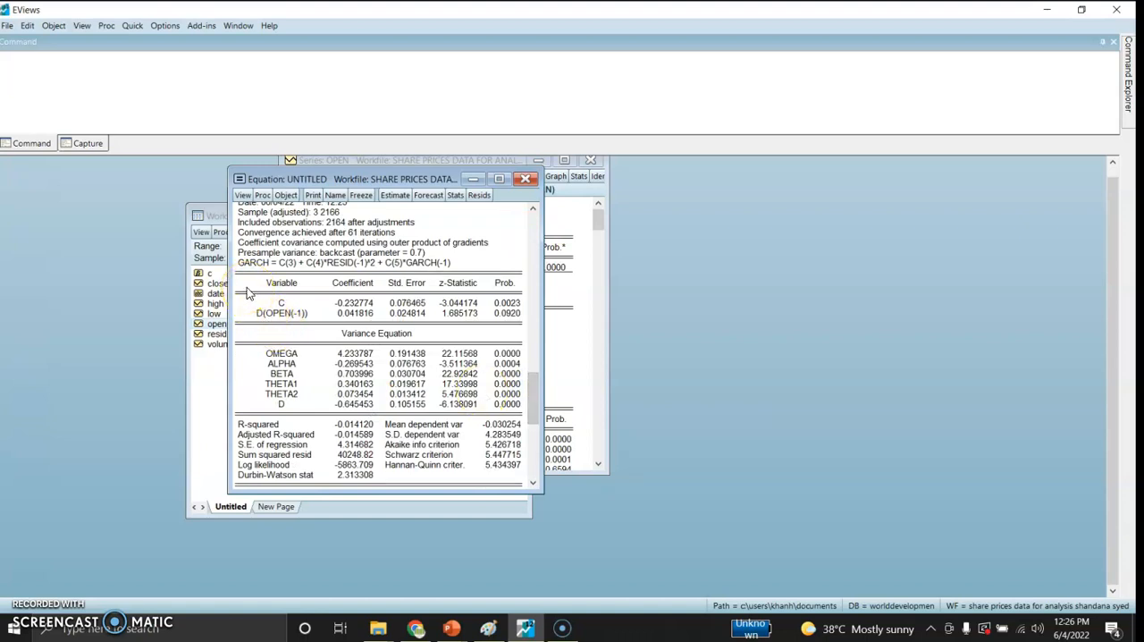
# Step: Run the histogram normality test on the residuals of the FIEGARCH equation
pyautogui.click(239, 197)
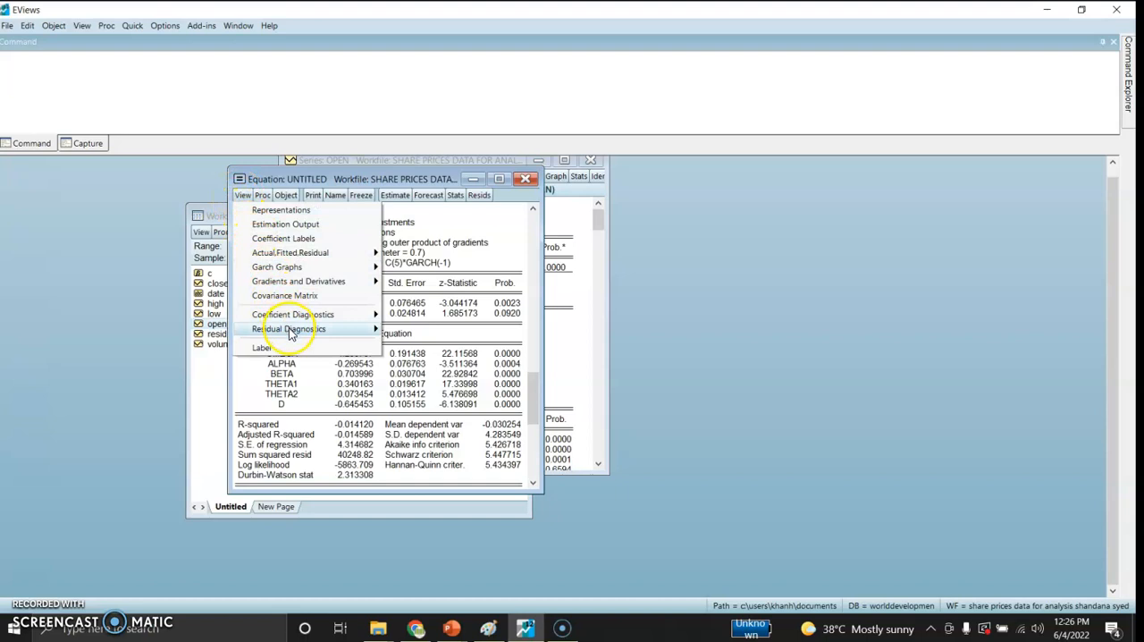
pyautogui.moveTo(286, 328)
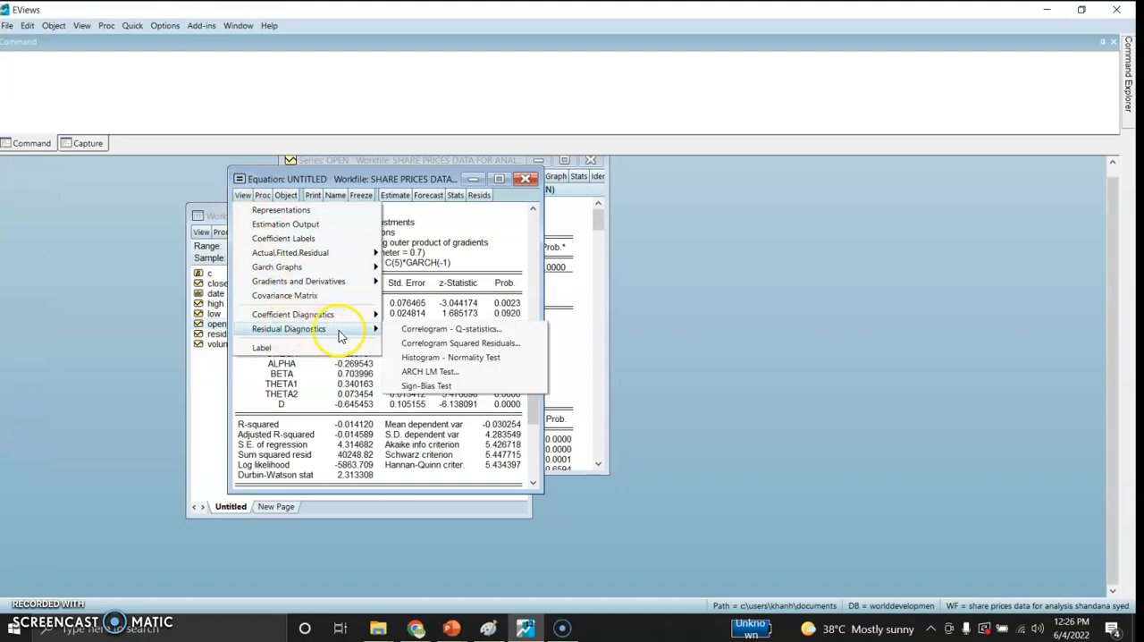
pyautogui.click(429, 357)
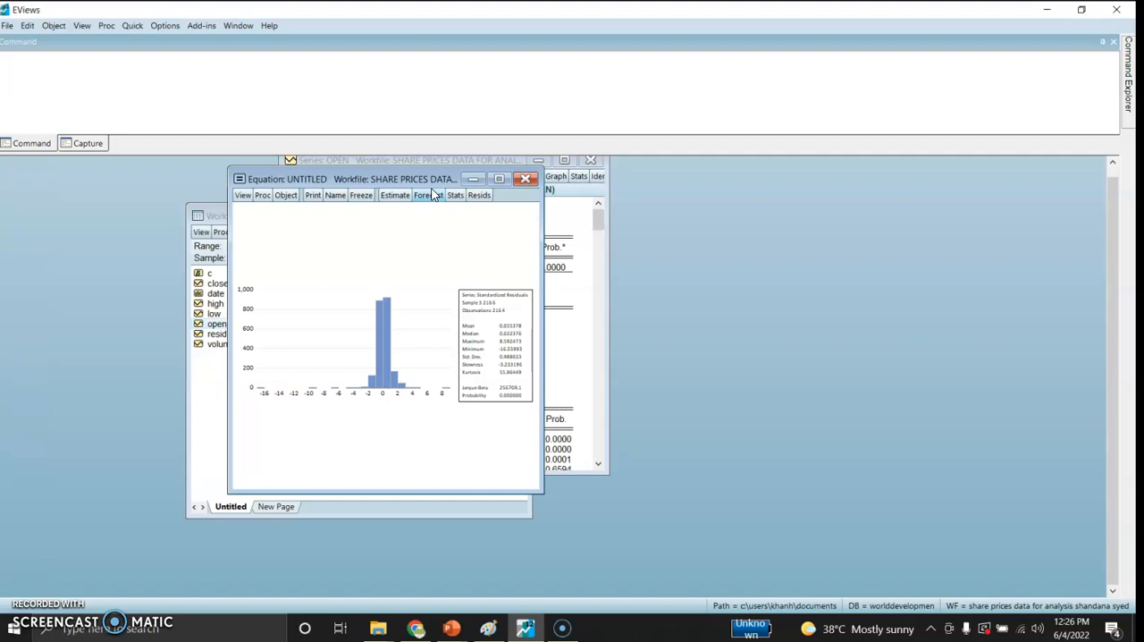
# Step: Generate the correlogram with Q-statistics for the equation's standardized residuals and examine its probabilities
pyautogui.click(241, 194)
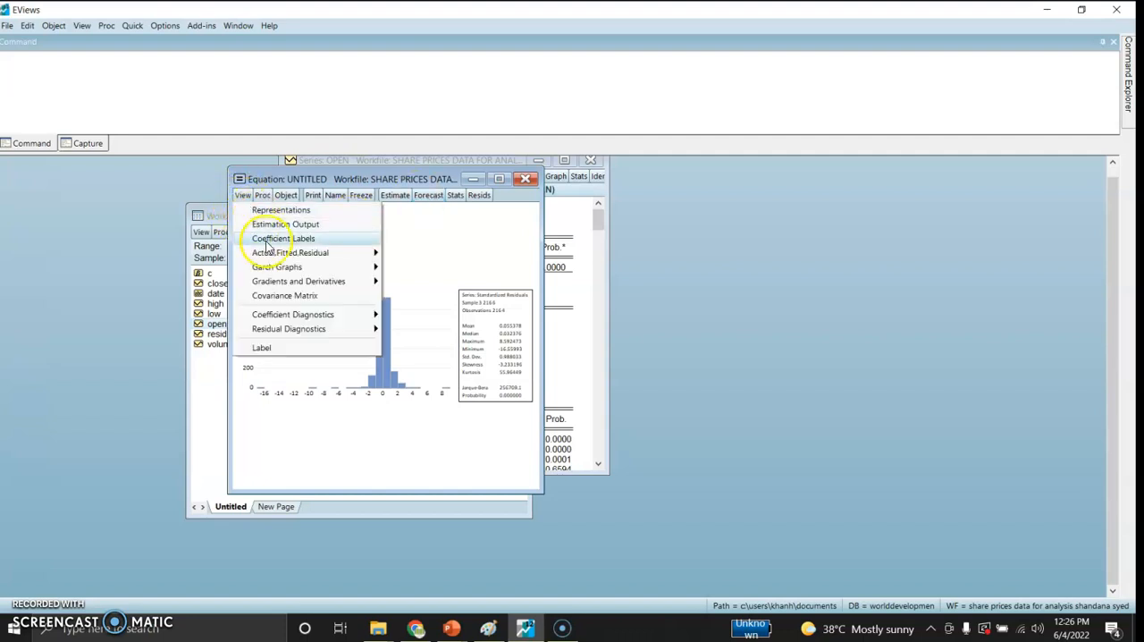
pyautogui.moveTo(302, 332)
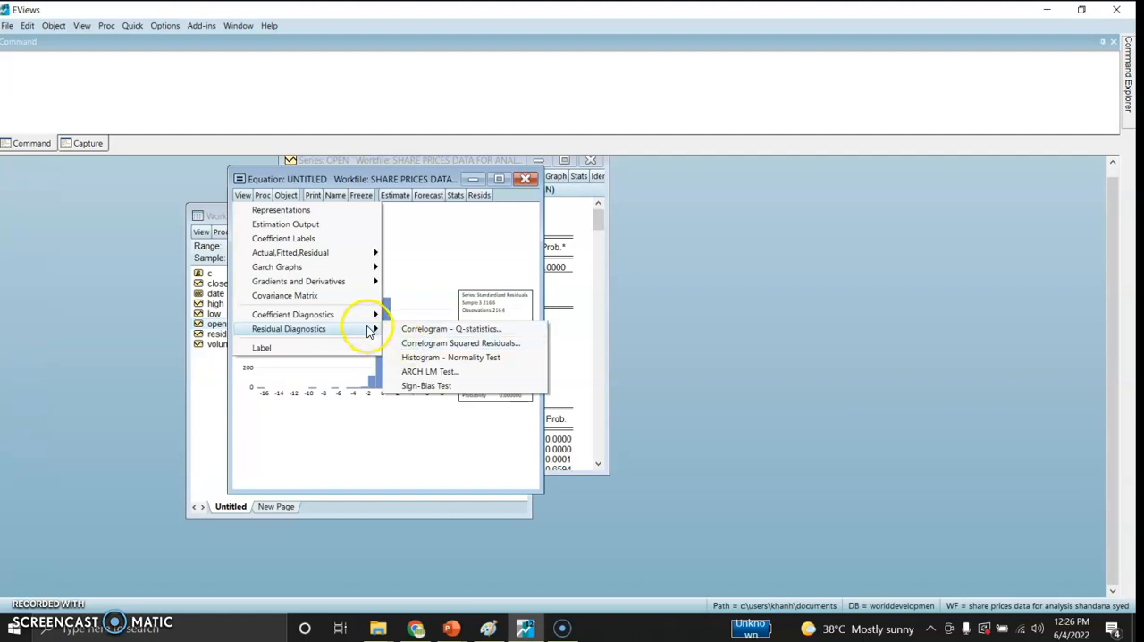
pyautogui.click(433, 331)
pyautogui.click(357, 361)
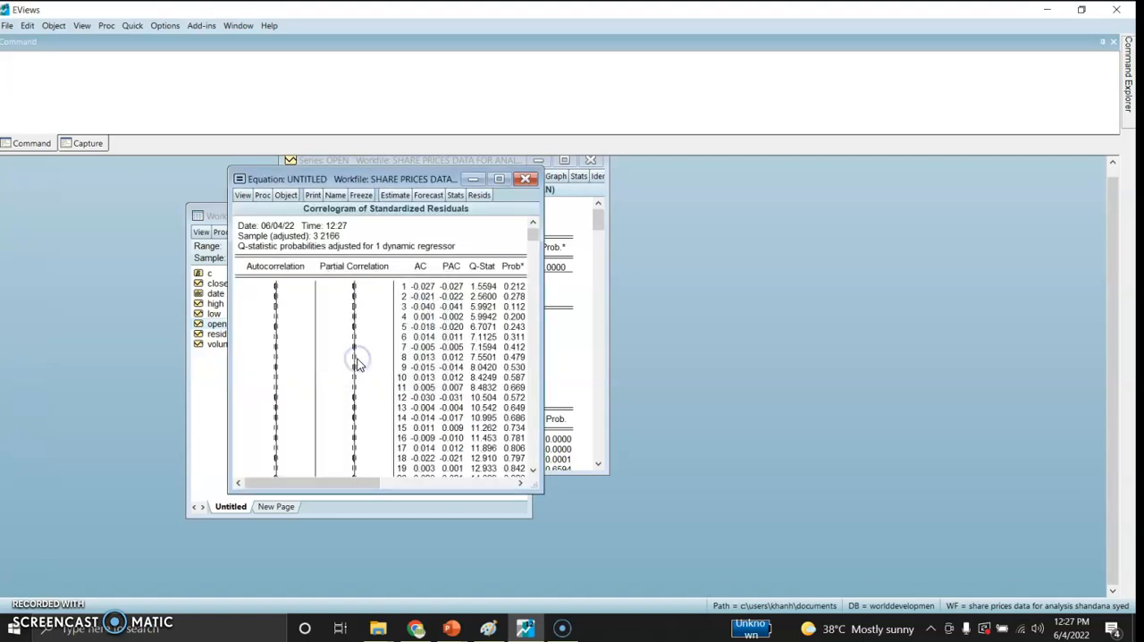
pyautogui.moveTo(532, 230); pyautogui.dragTo(519, 164)
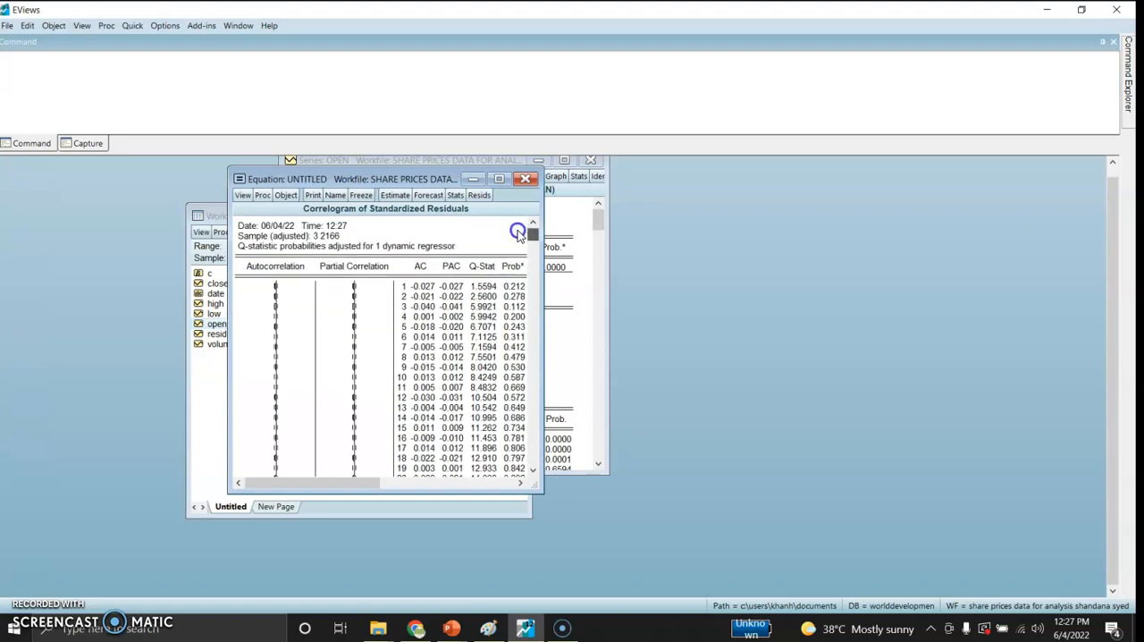
# Step: Run the ARCH LM heteroskedasticity test with one lag on the equation's residuals
pyautogui.click(242, 195)
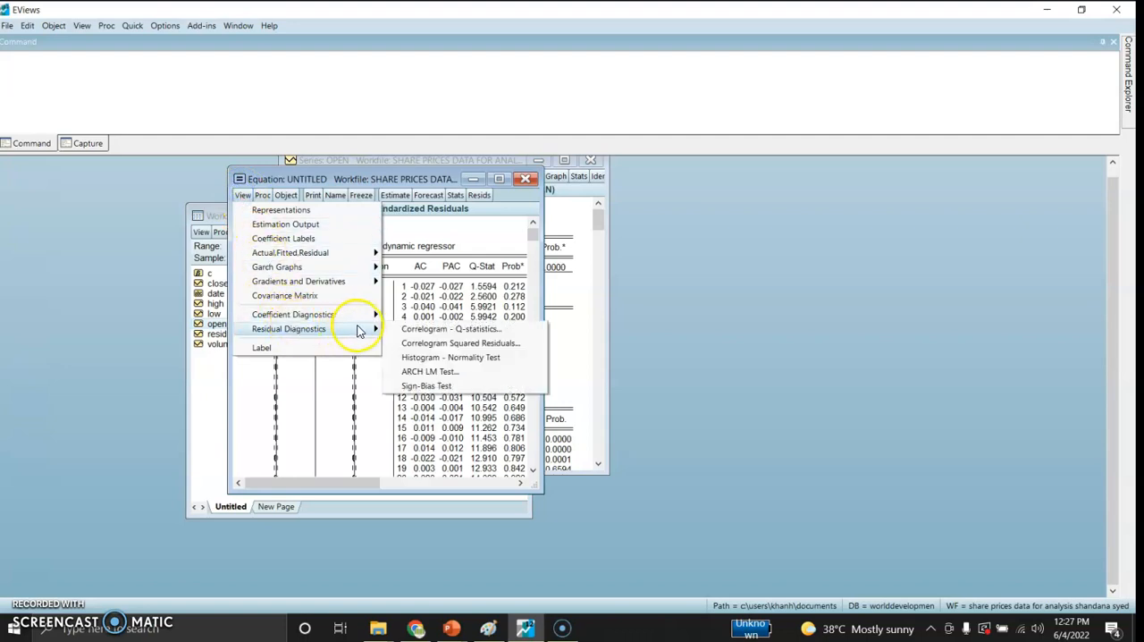
pyautogui.click(425, 371)
pyautogui.click(357, 436)
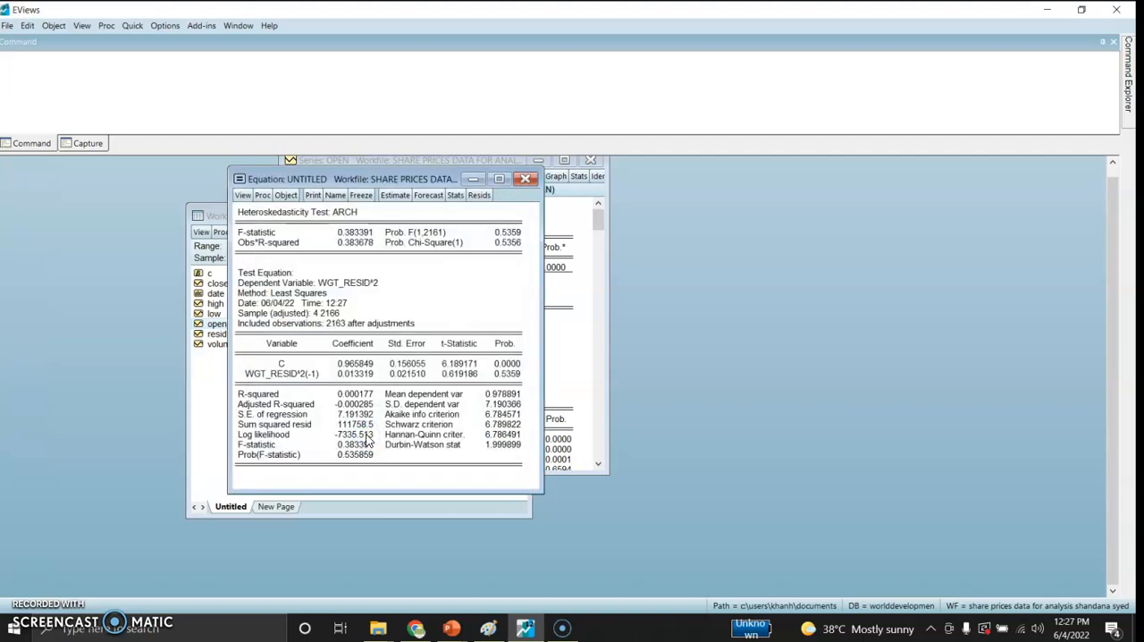